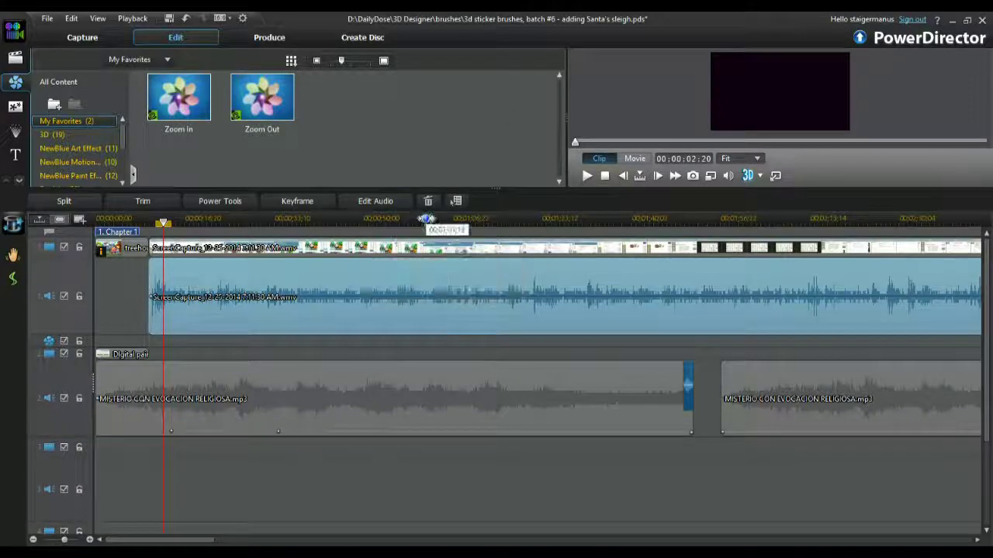
- Examine the screen-capture clip and the background music clips along the timeline at different zoom levels
click(427, 200)
drag(124, 222, 155, 219)
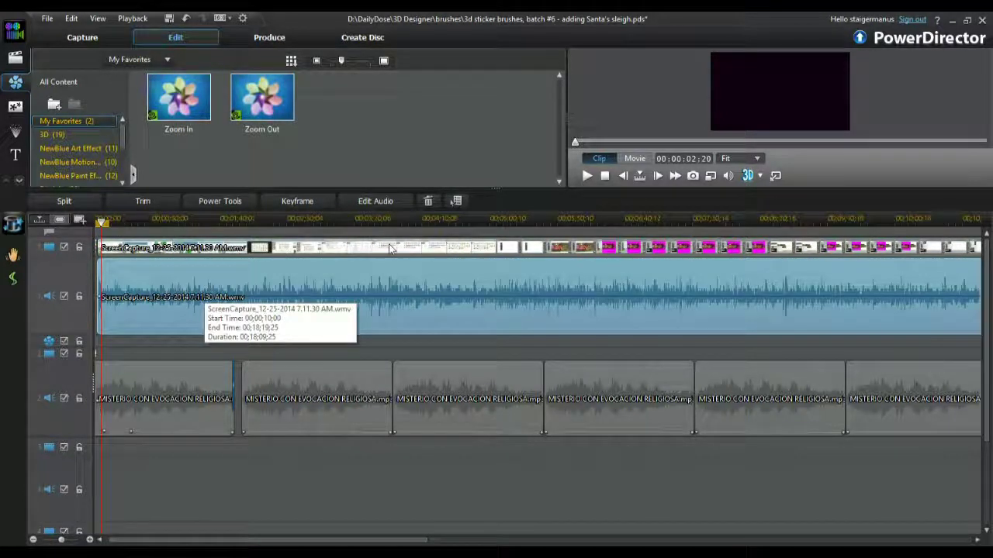
click(394, 309)
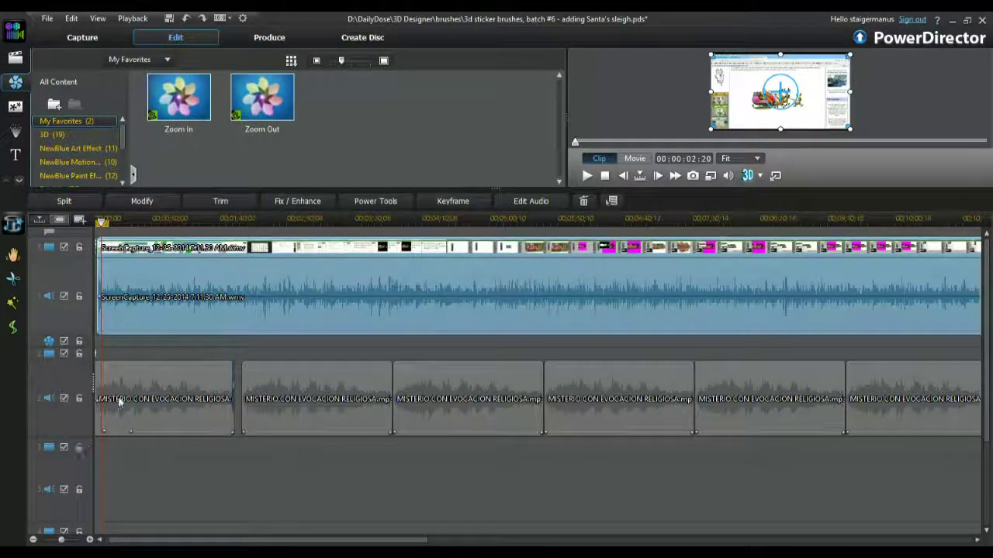
click(256, 379)
click(190, 380)
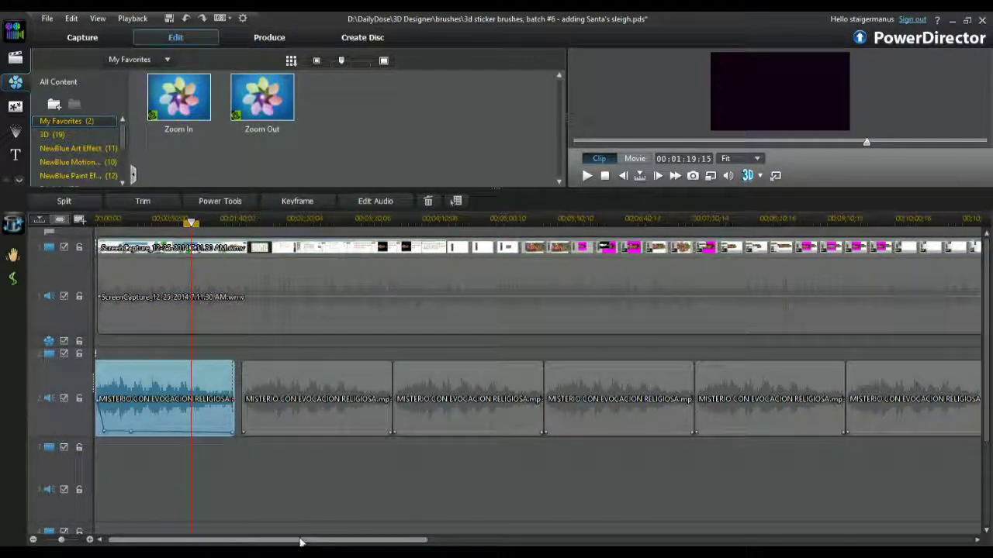
drag(290, 542, 225, 543)
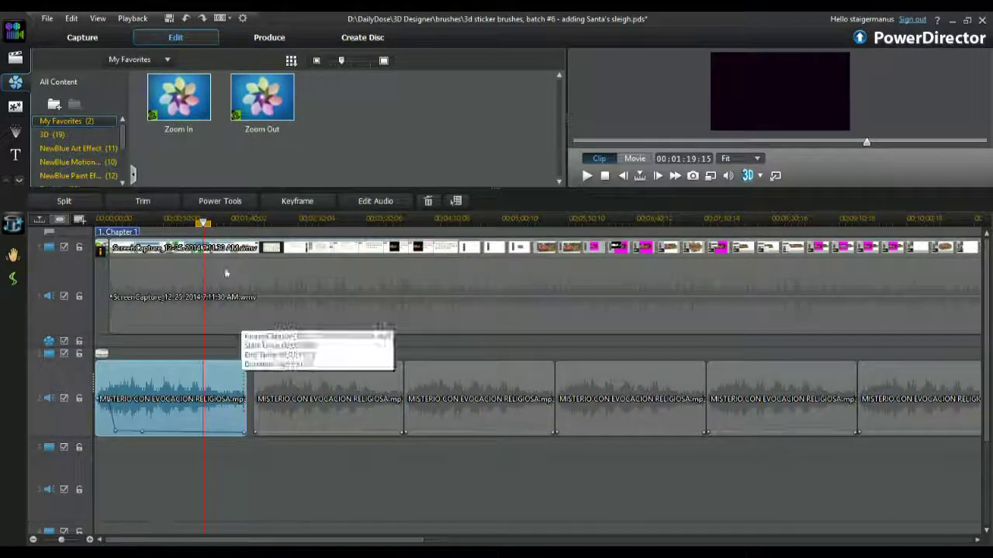
drag(152, 222, 288, 229)
drag(203, 541, 127, 541)
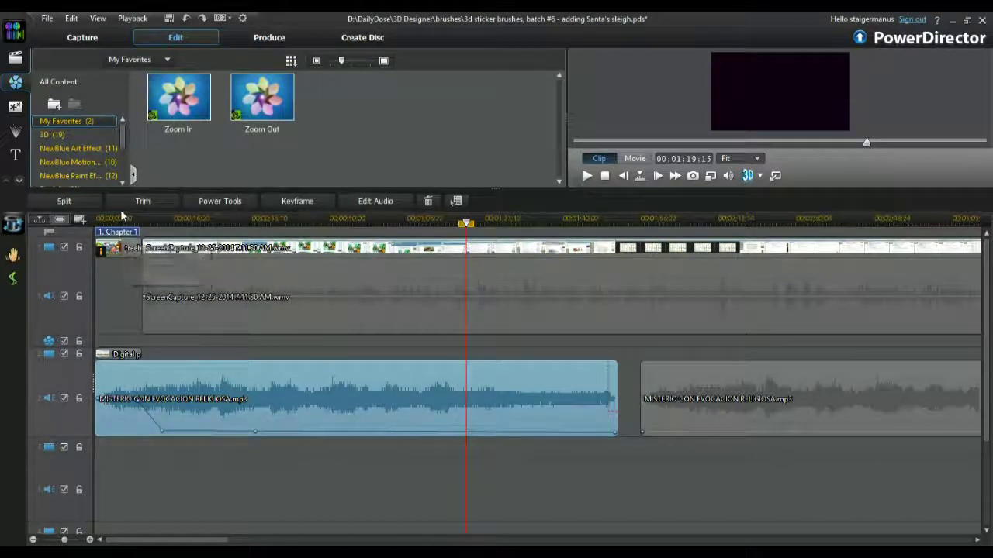
- Enlarge the preview area and play the first music clip from about 2 seconds to about 15 seconds
click(107, 219)
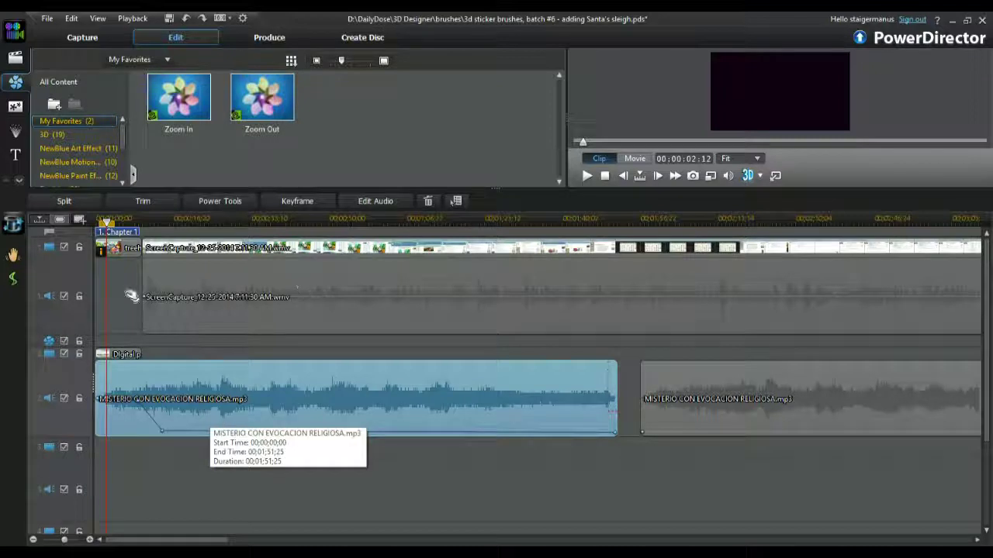
key(space)
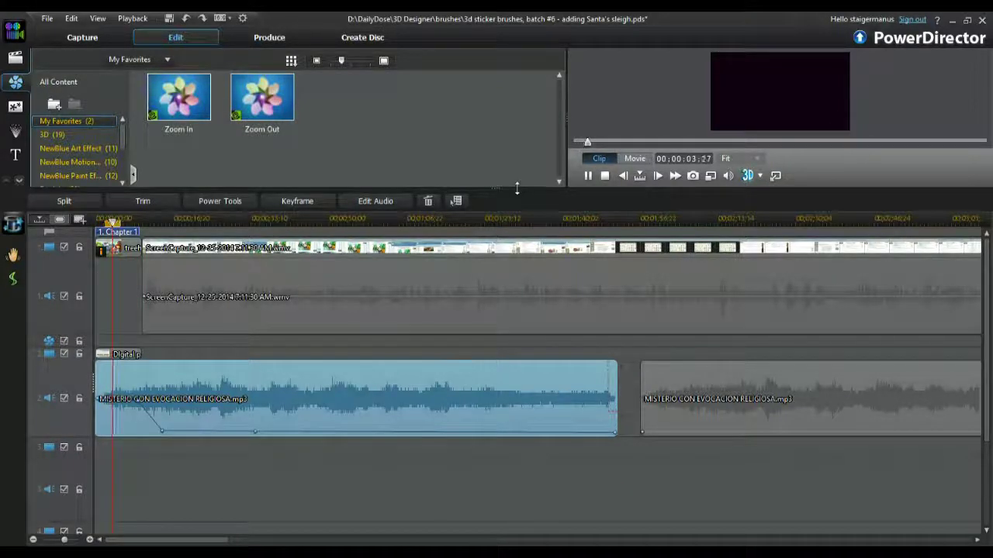
drag(506, 349, 509, 311)
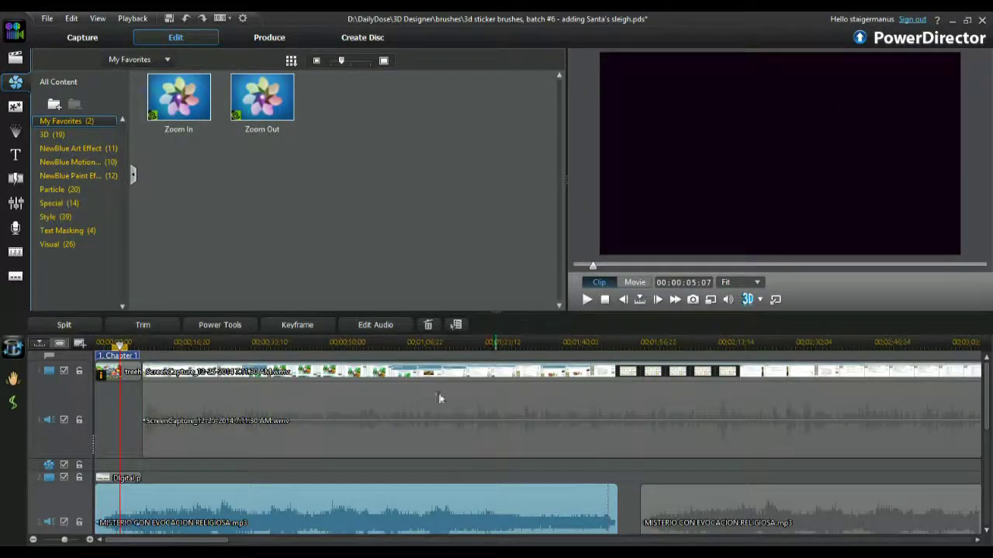
key(space)
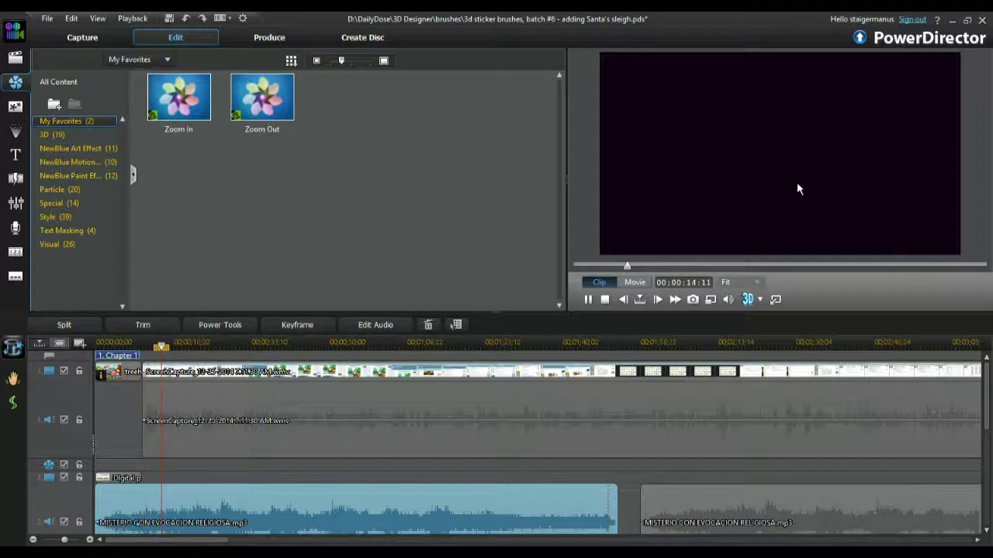
key(space)
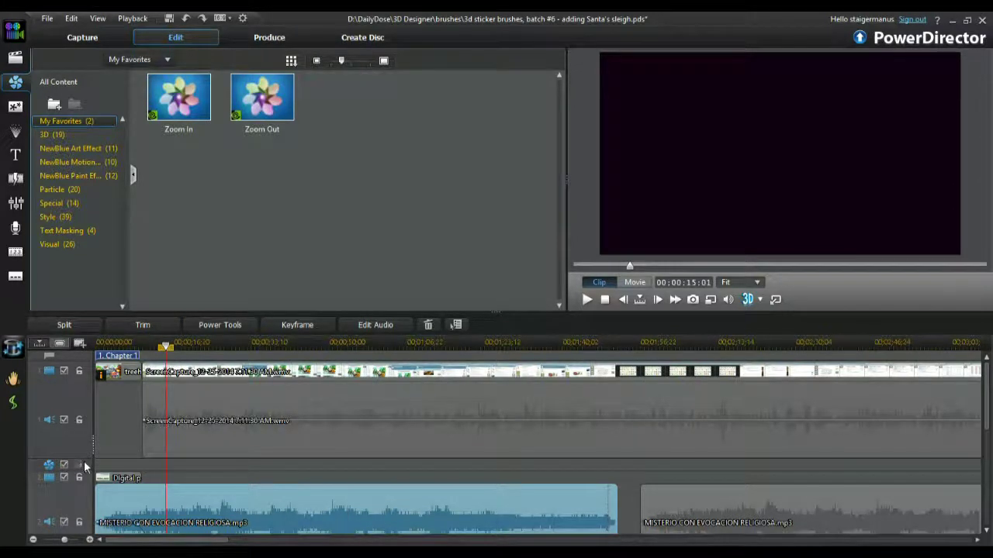
- Shift the first music clip's fade-down volume keyframe slightly earlier, setting it to about volume 6
drag(85, 459, 88, 409)
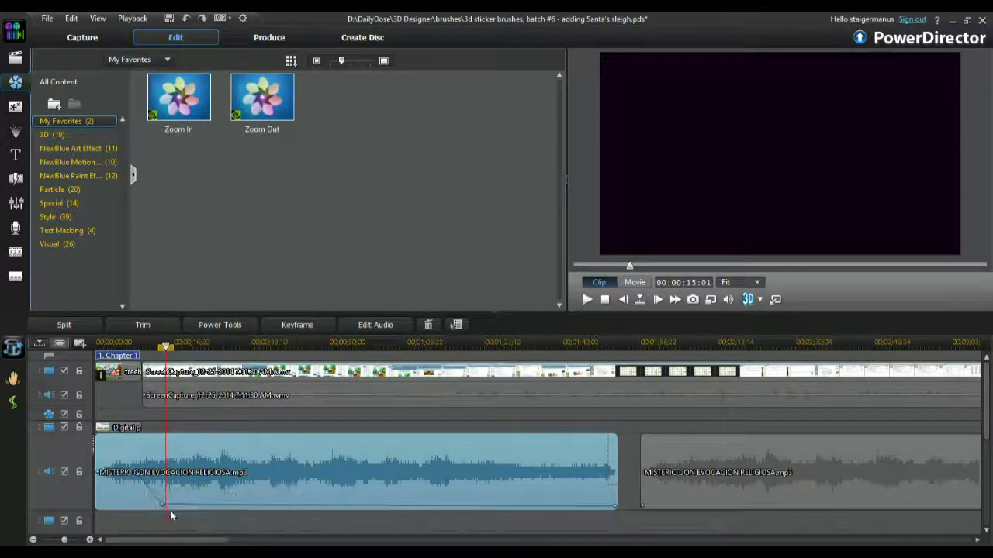
mouse_move(161, 506)
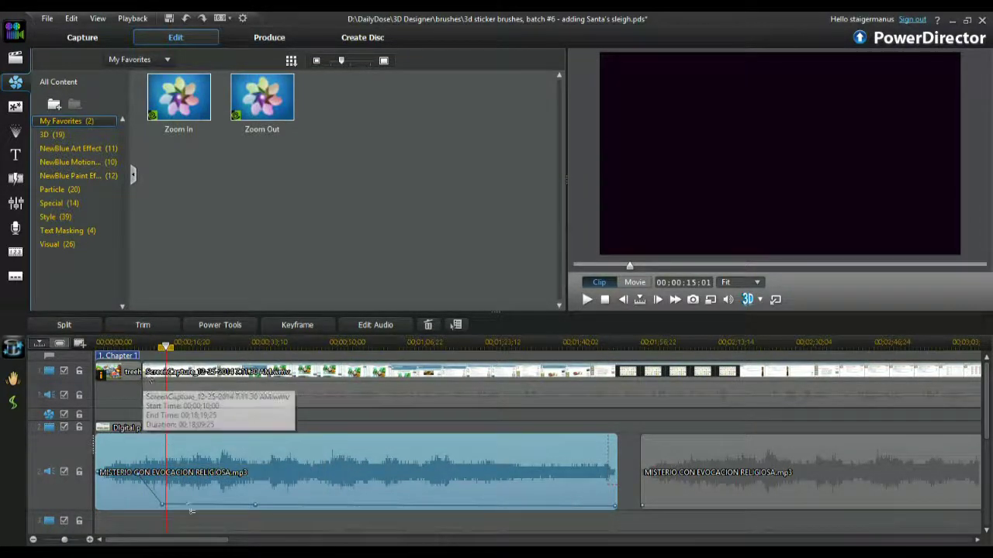
drag(157, 505, 154, 503)
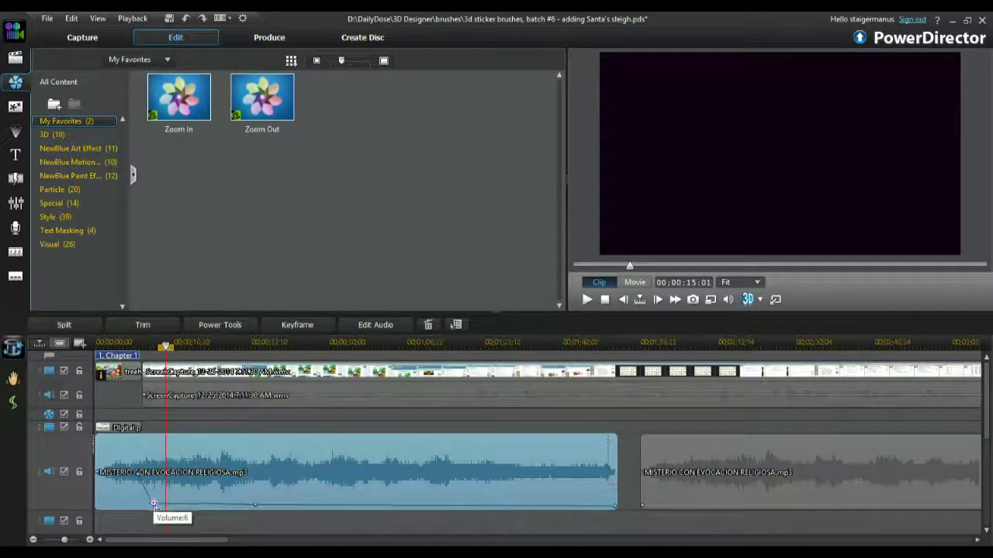
drag(90, 407, 78, 454)
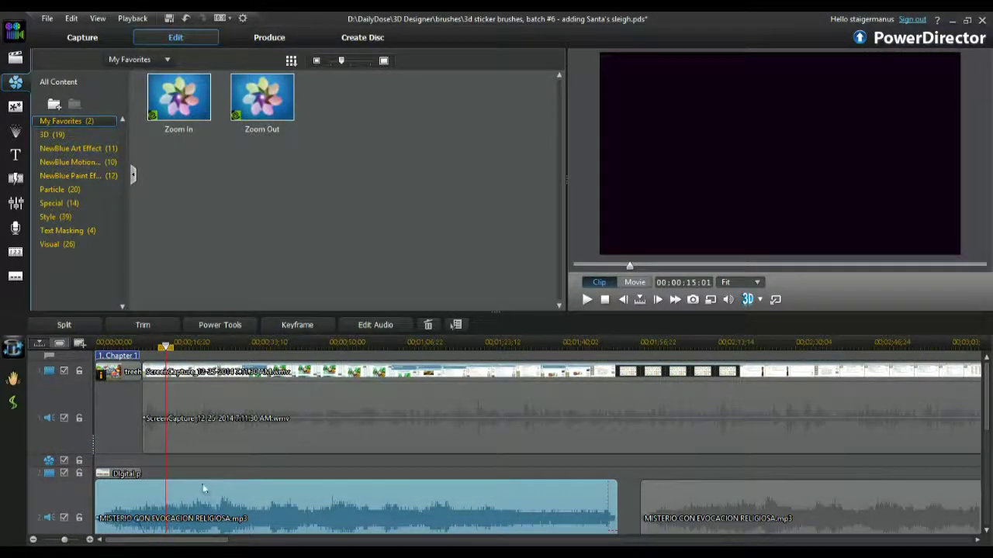
scroll(124, 512, down, 3)
drag(186, 391, 186, 418)
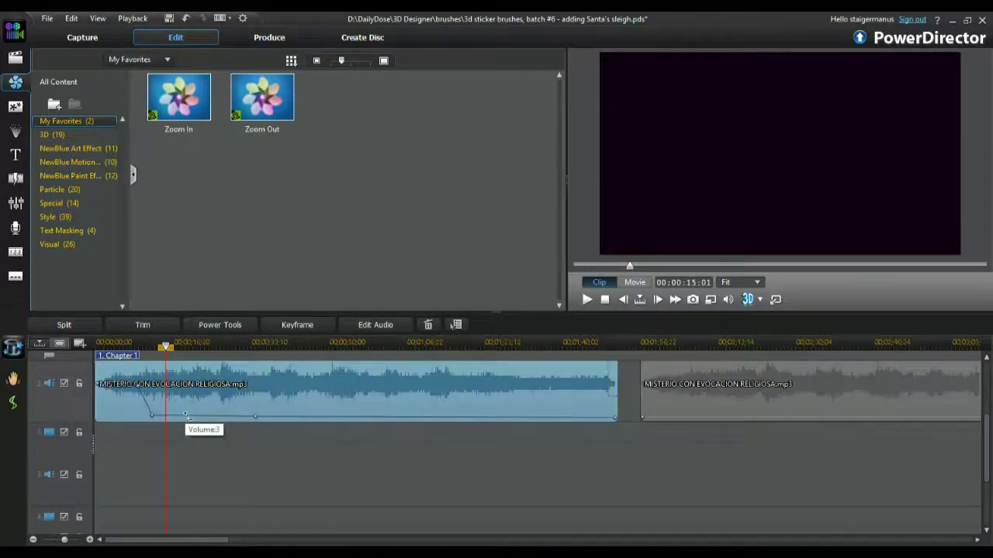
scroll(186, 416, up, 1)
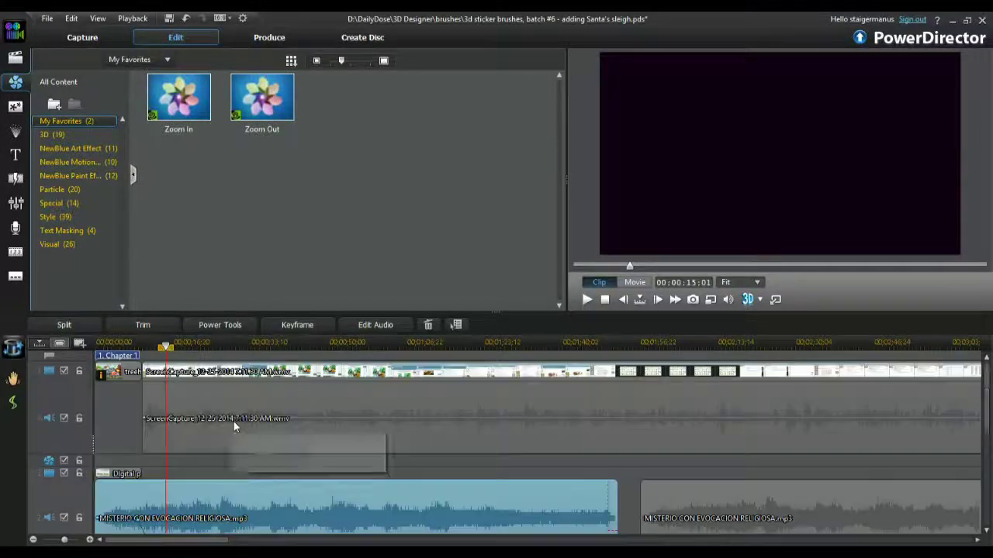
scroll(236, 426, up, 2)
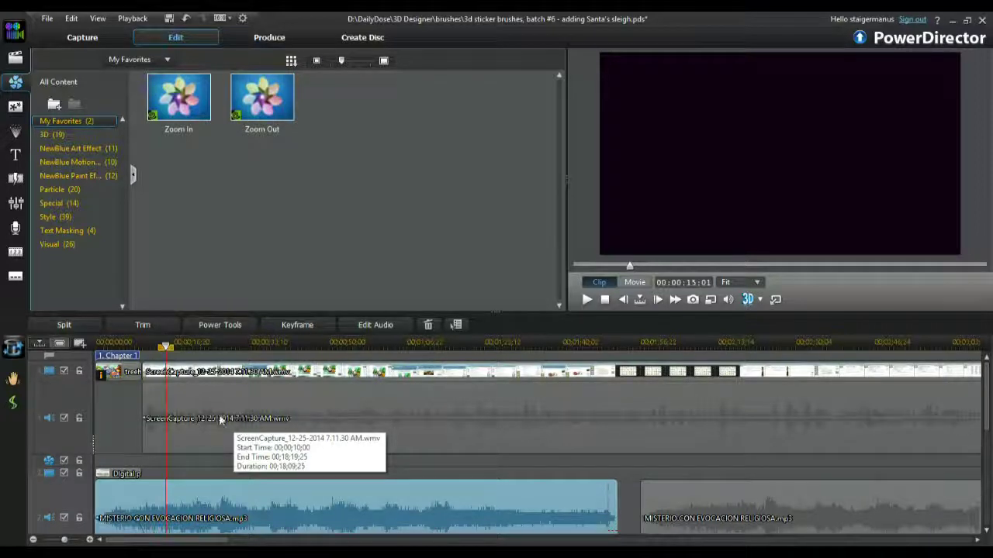
- Try raising the volume line at the start of the screen-capture clip's audio and return it to mid-height
click(147, 421)
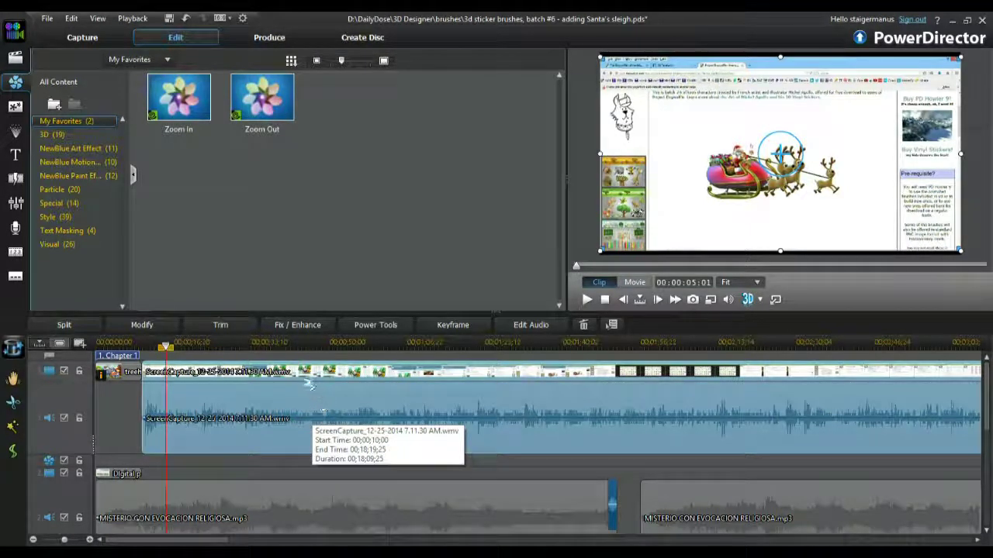
drag(143, 417, 141, 391)
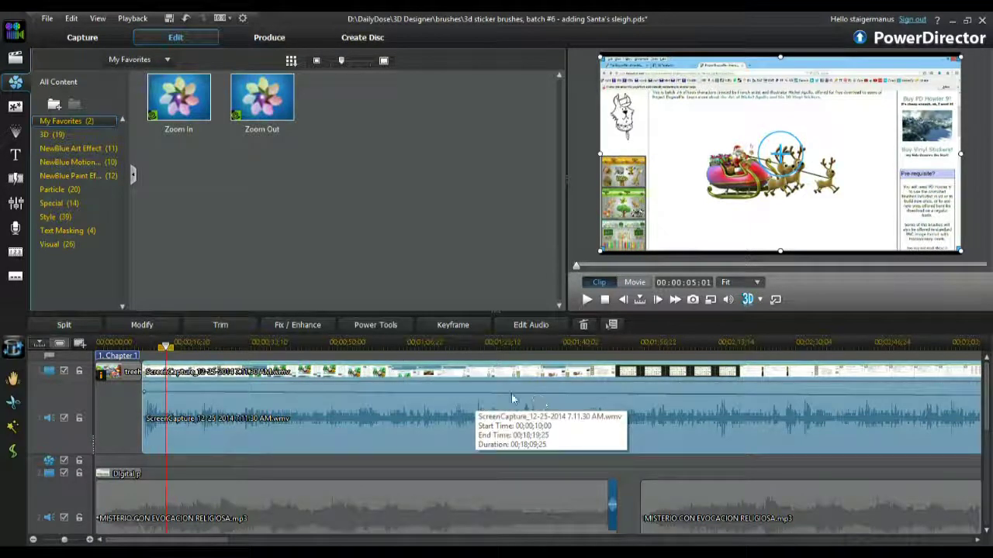
drag(143, 392, 143, 418)
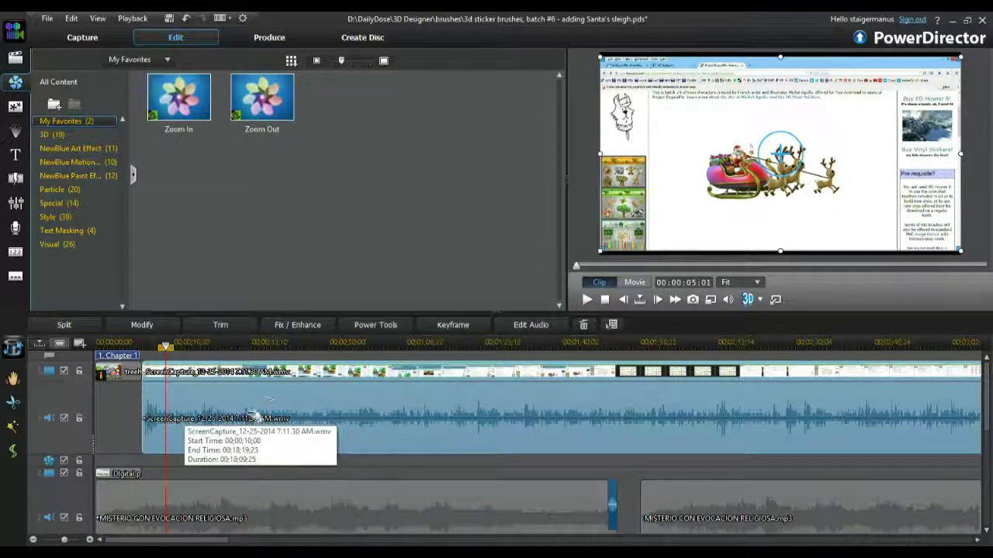
- Unlink the video and audio of the screen-capture clip and select only its audio
right_click(319, 395)
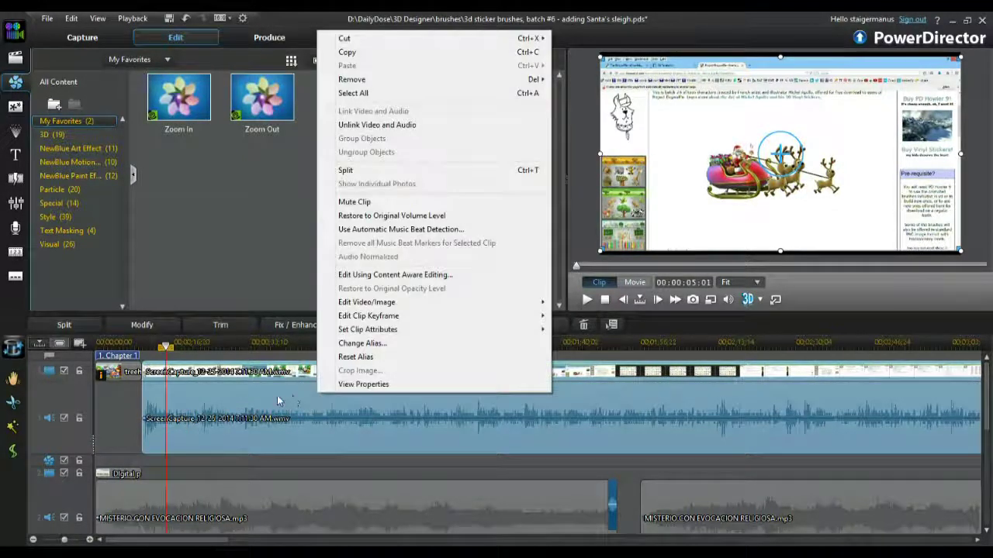
click(424, 127)
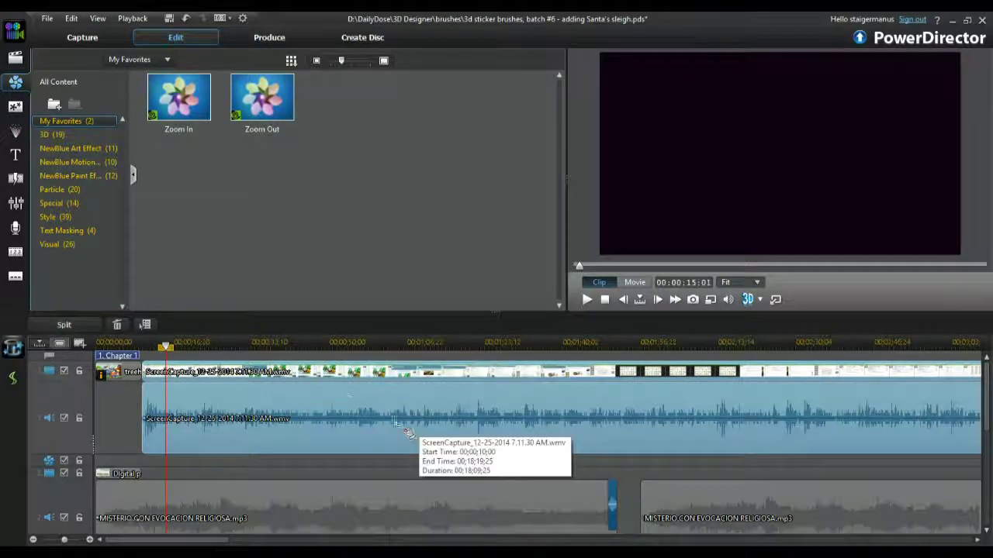
click(117, 412)
click(271, 404)
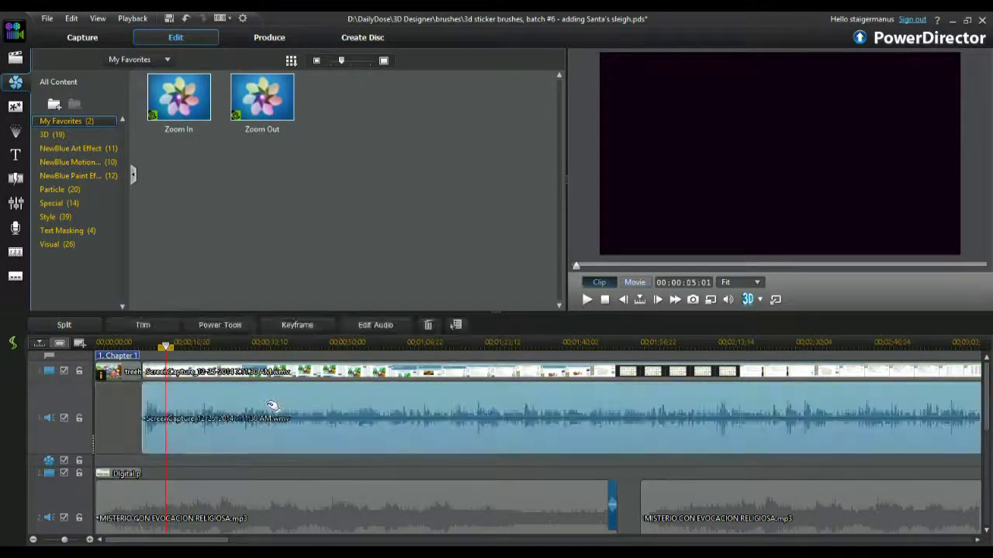
- Try to open the screen-capture audio in AudioDirector for editing
drag(612, 342, 217, 342)
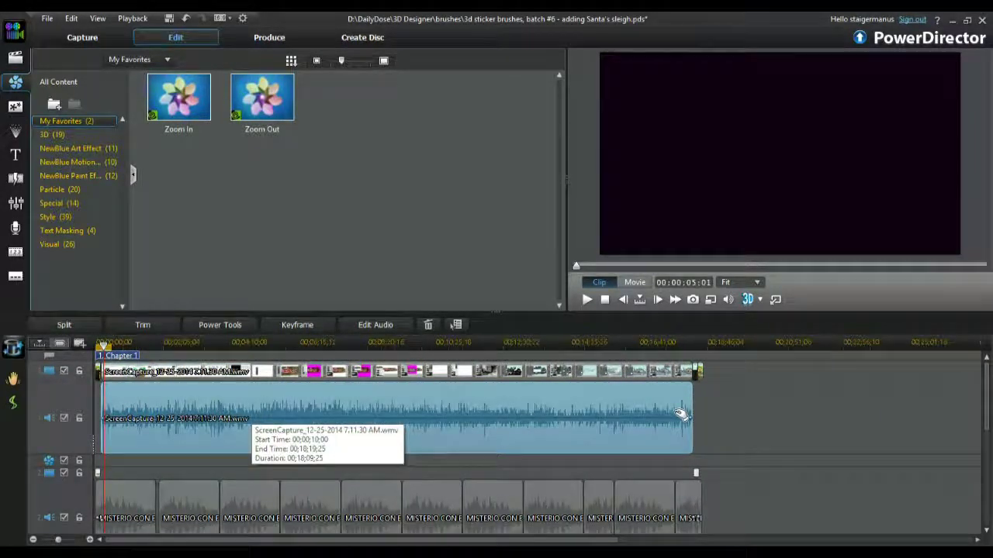
right_click(447, 400)
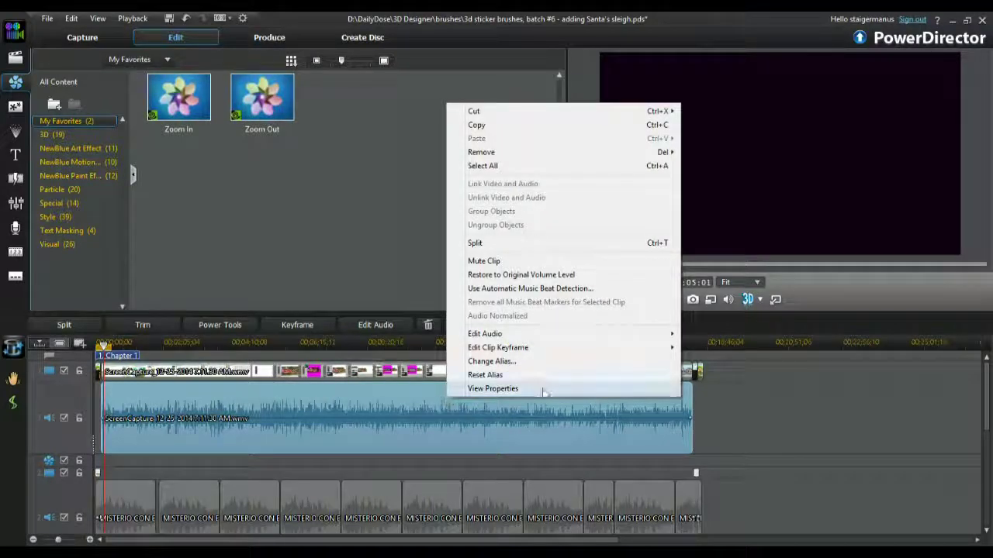
mouse_move(495, 338)
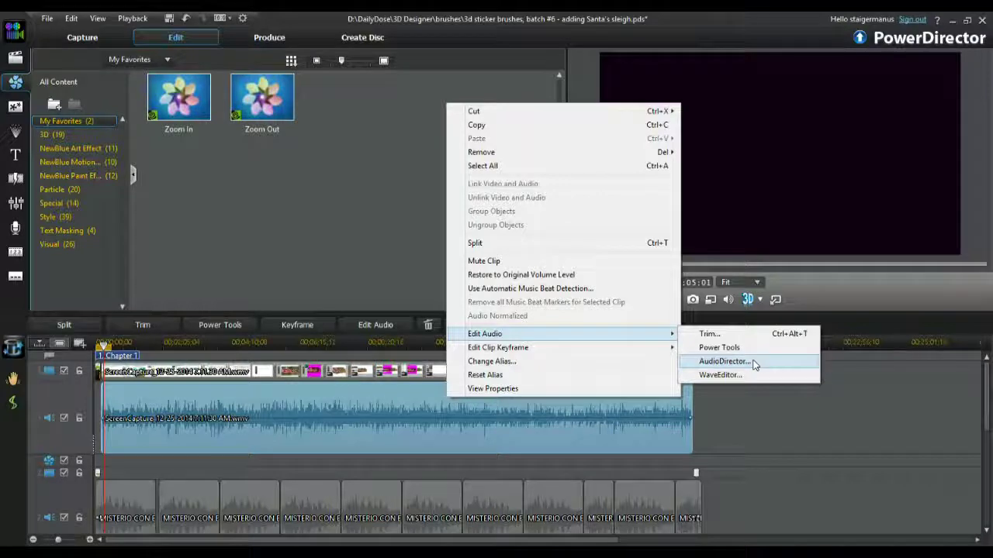
click(722, 361)
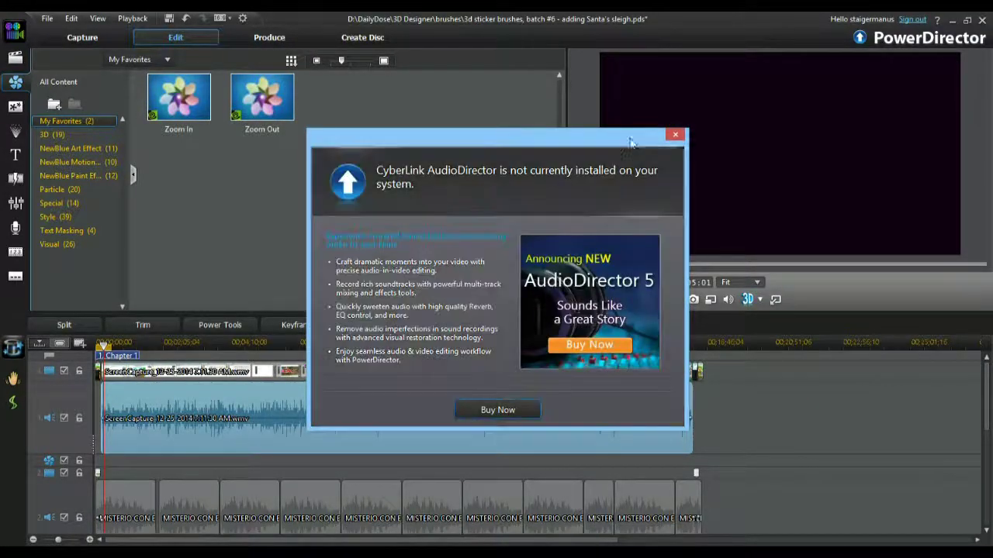
click(676, 135)
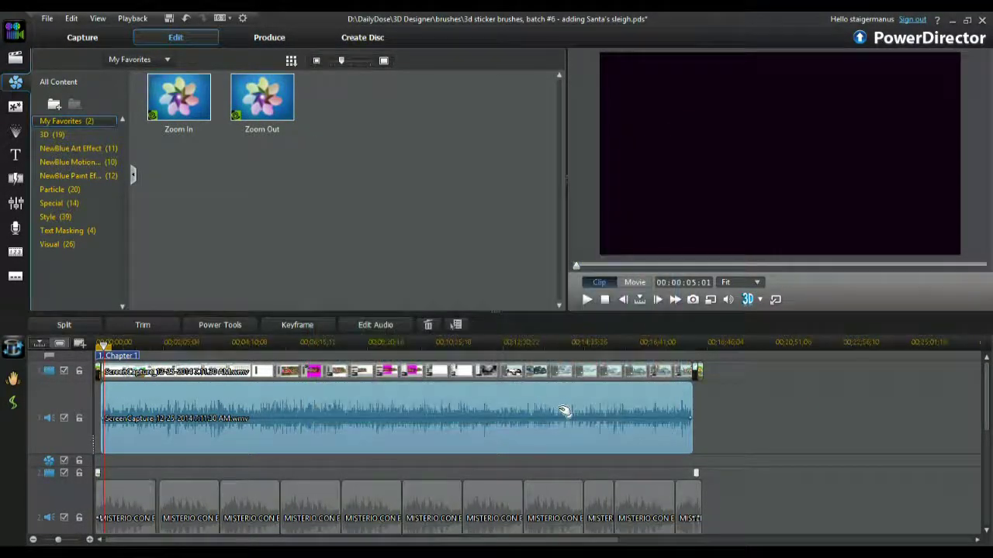
- Open the unlinked screen-capture audio in WaveEditor
right_click(504, 397)
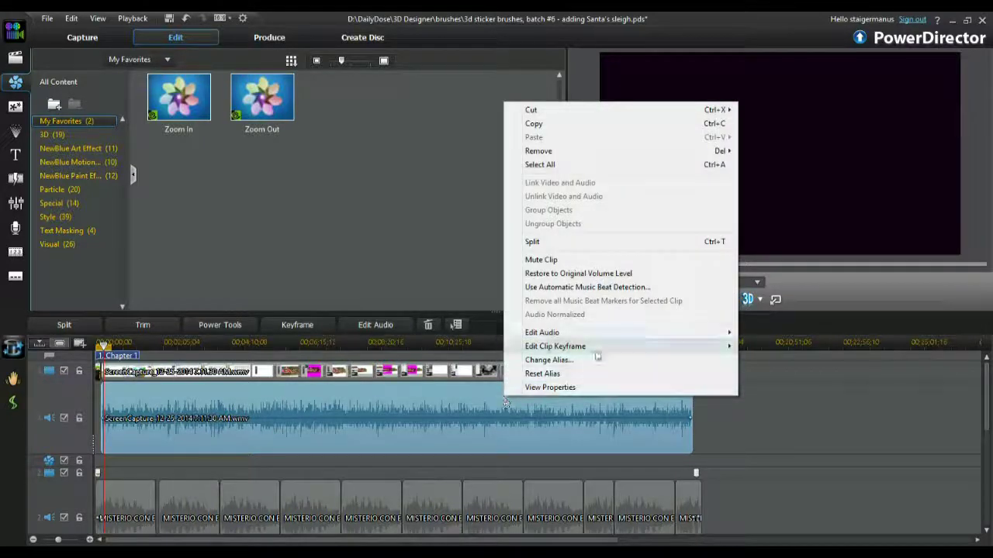
mouse_move(562, 333)
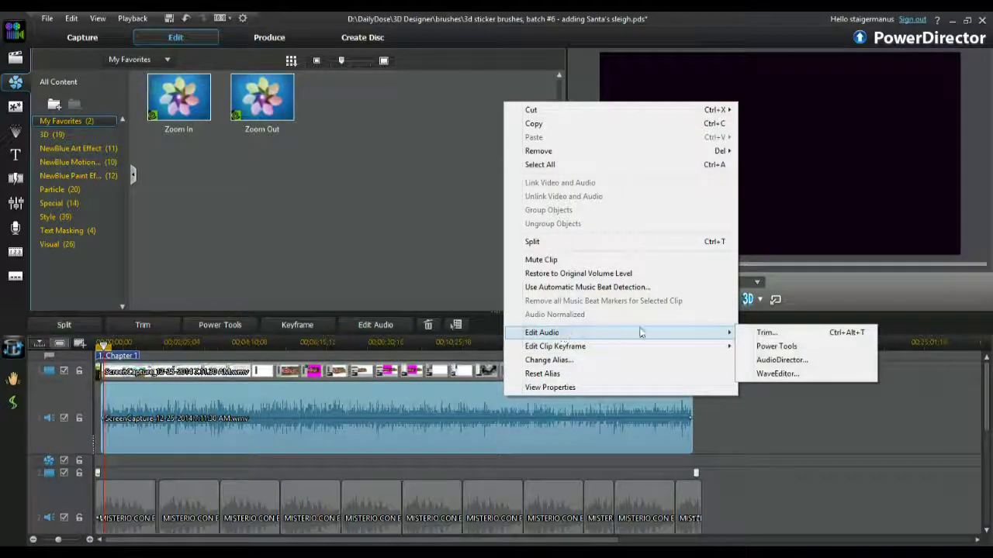
click(775, 374)
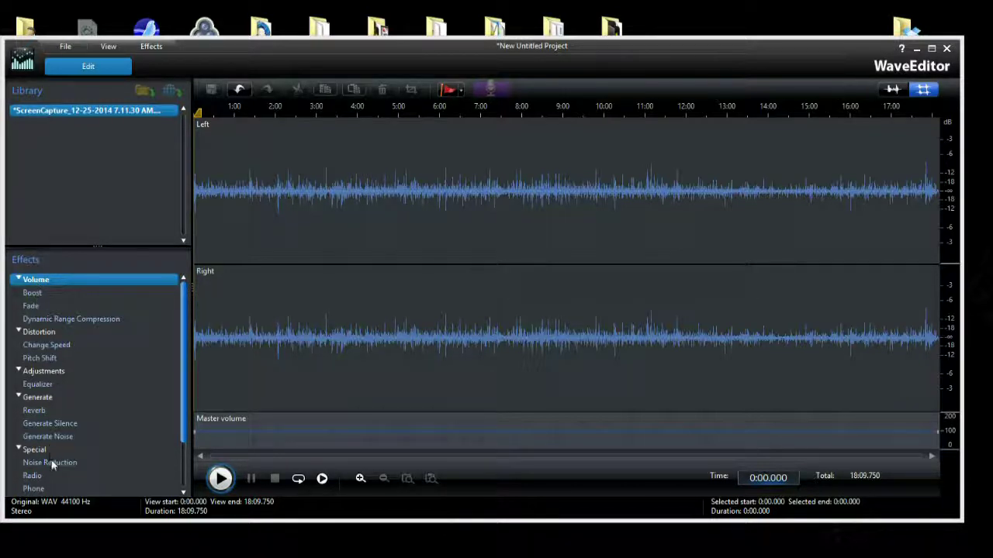
- Apply a Boost of about 8 dB to the whole recording, previewing it first and playing back the result
double_click(32, 293)
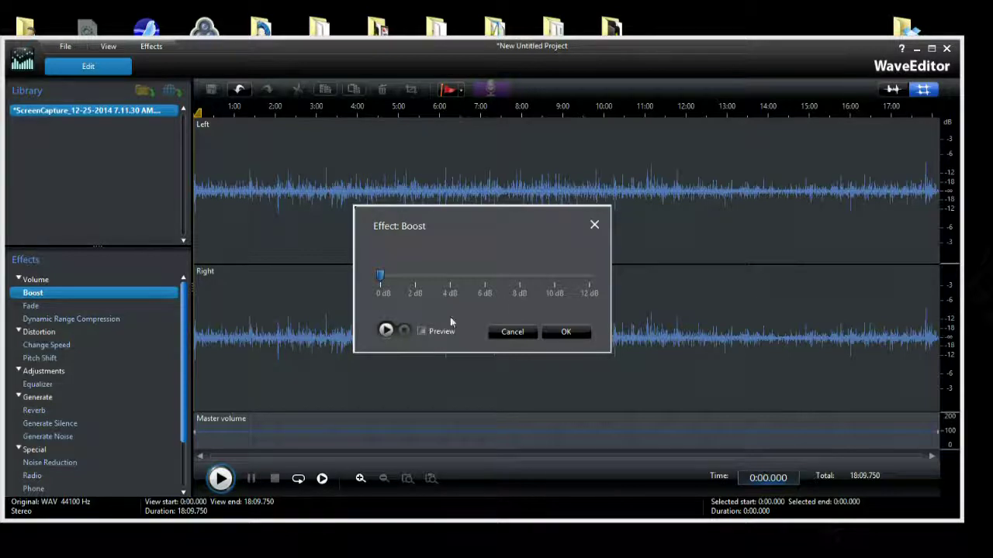
drag(380, 275, 519, 277)
click(386, 331)
click(404, 330)
click(566, 332)
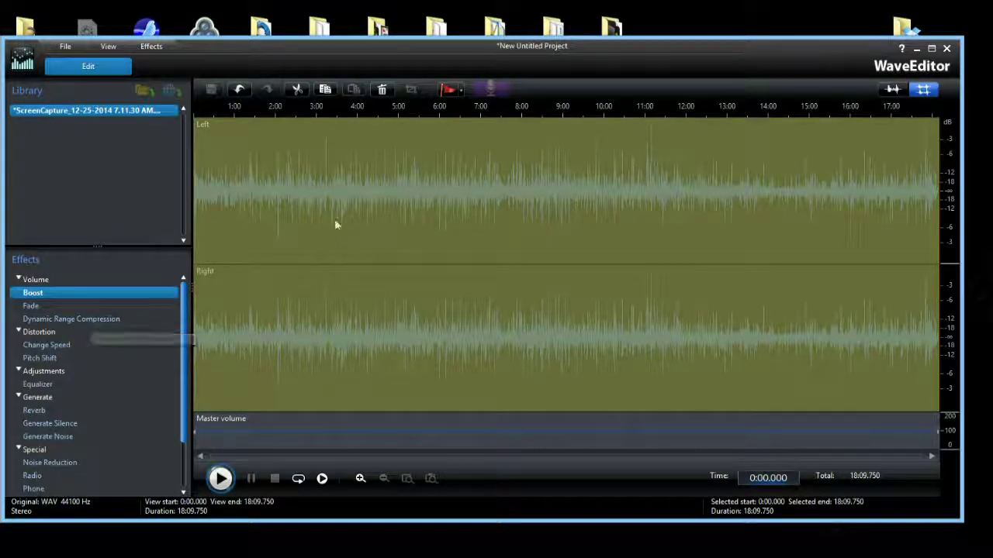
click(220, 481)
click(272, 484)
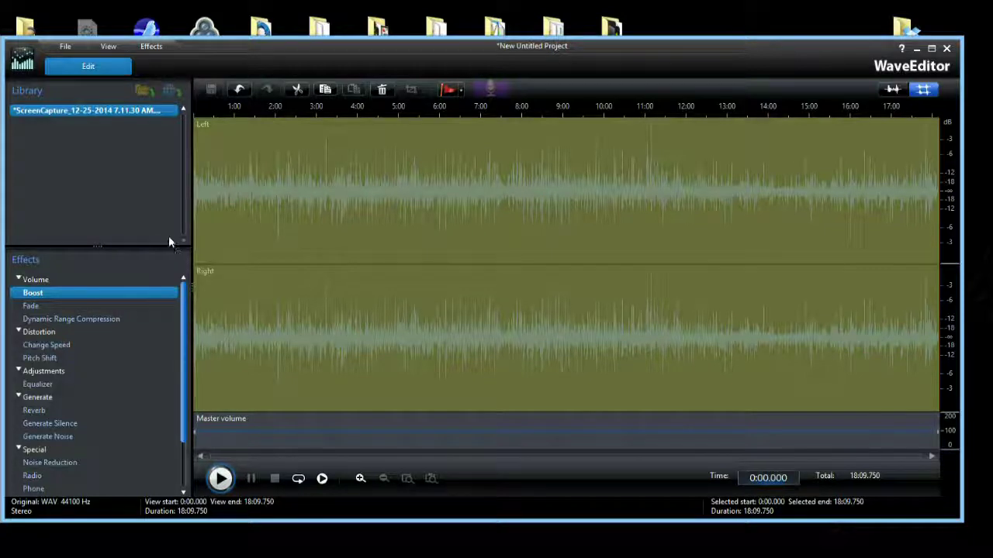
- Apply Stationary Noise Reduction at a level of about 36 to the whole recording, previewing it first
double_click(46, 464)
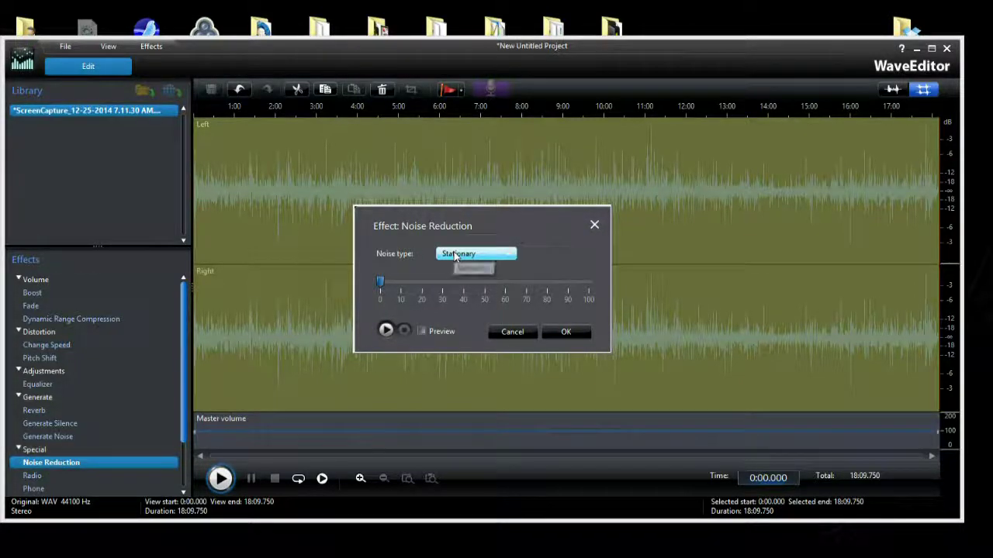
click(486, 256)
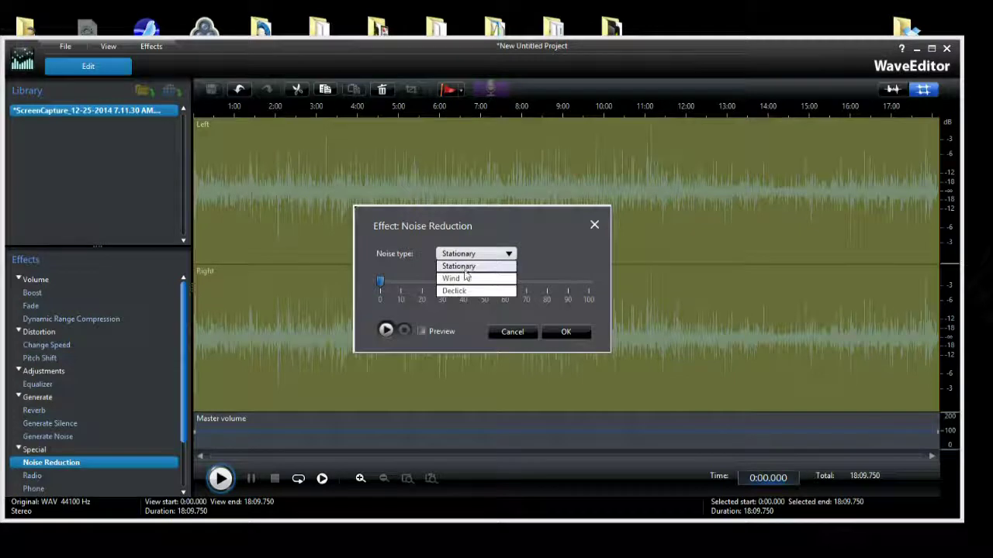
click(427, 242)
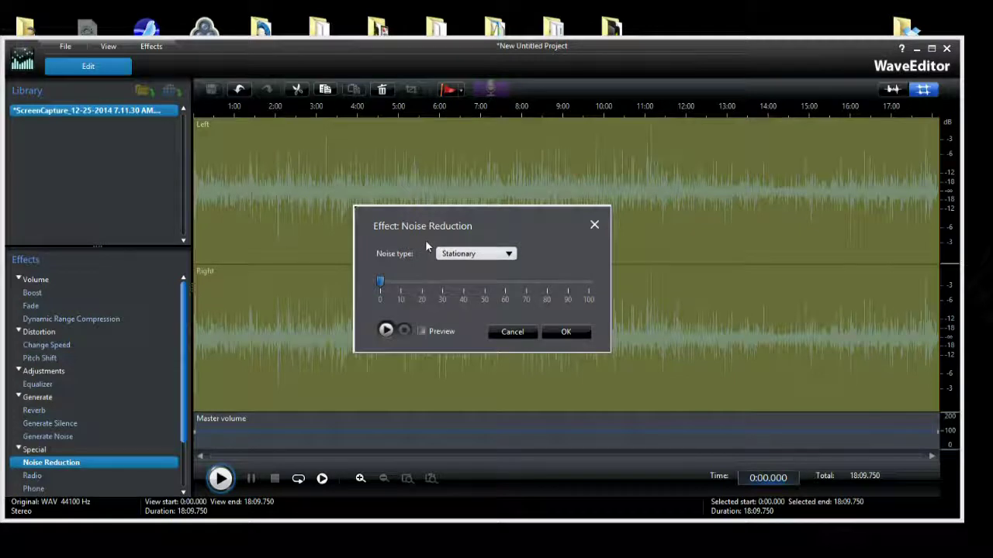
click(454, 281)
click(386, 331)
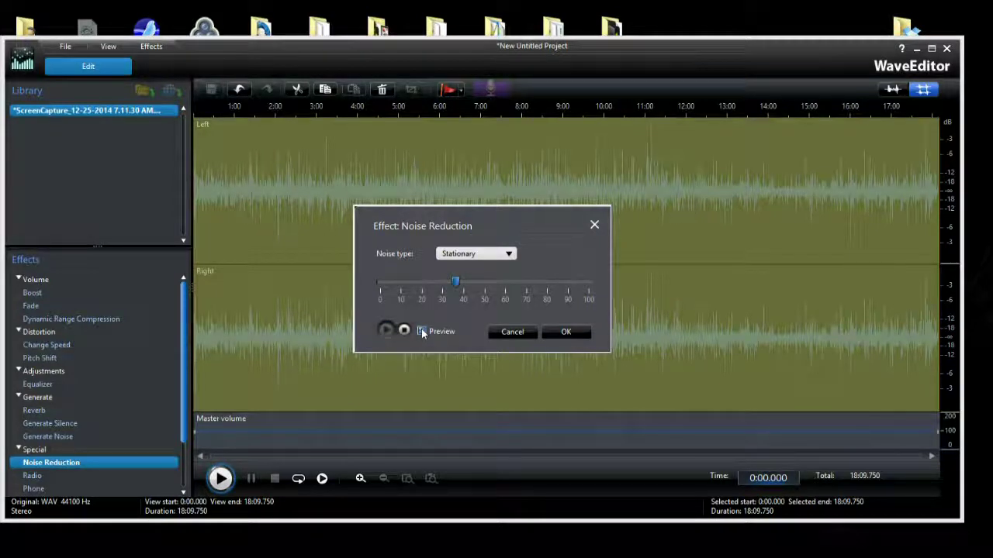
click(403, 331)
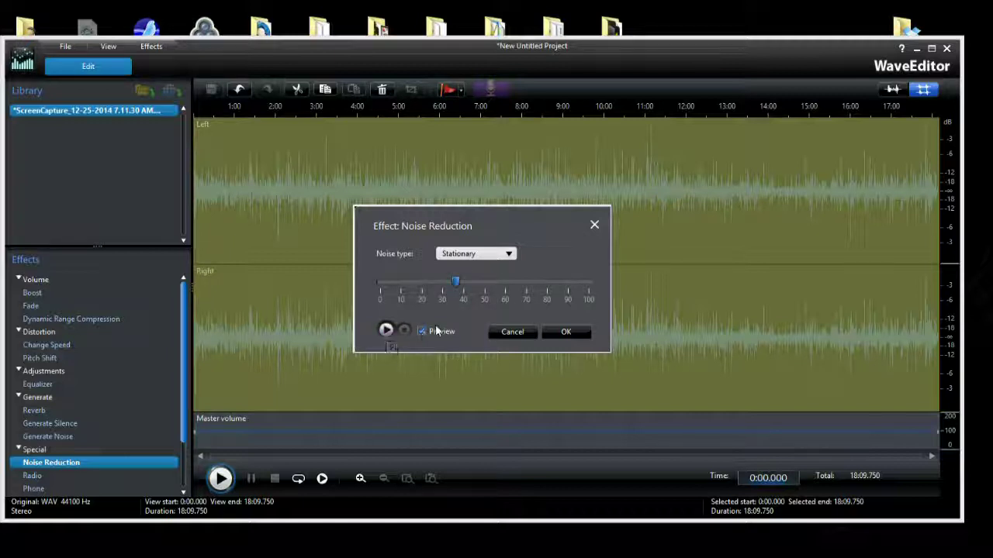
click(387, 331)
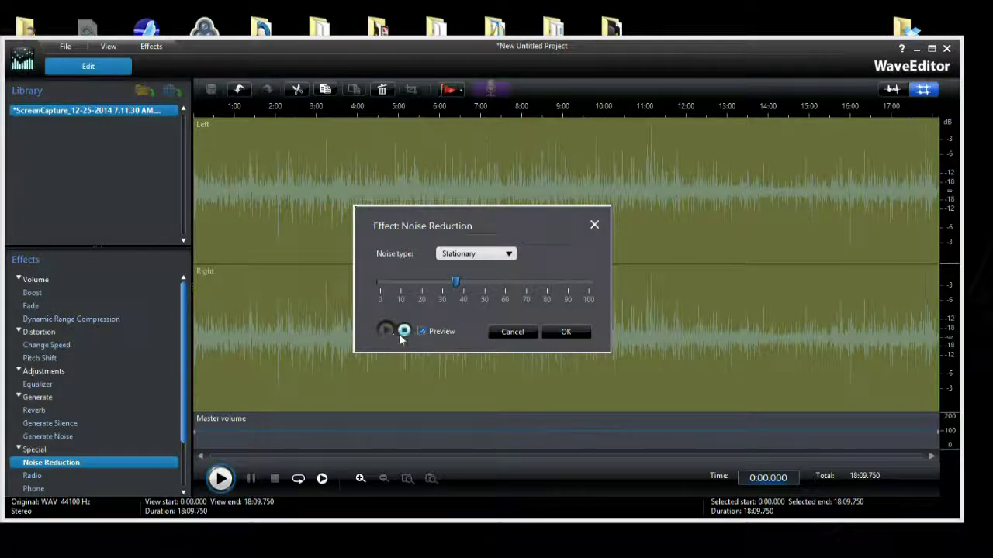
click(404, 332)
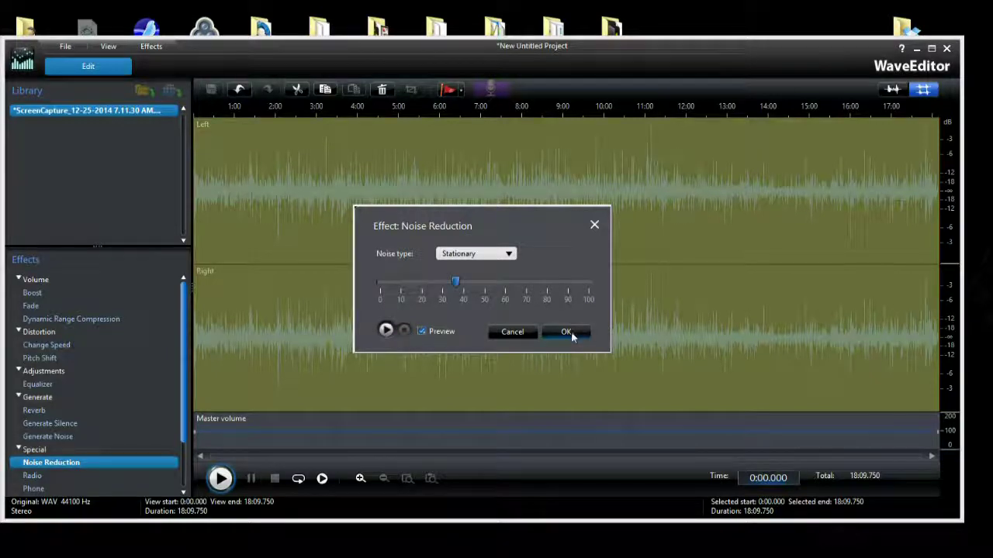
click(571, 332)
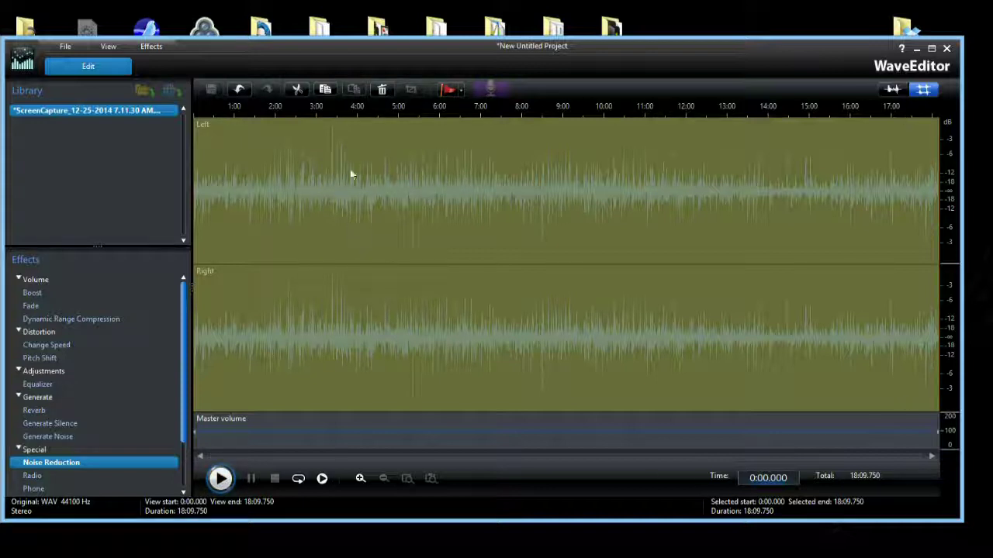
- Try a custom Equalizer curve that cuts the bands up to 125 and boosts 1K through 8K, preview it, and cancel the effect
double_click(40, 385)
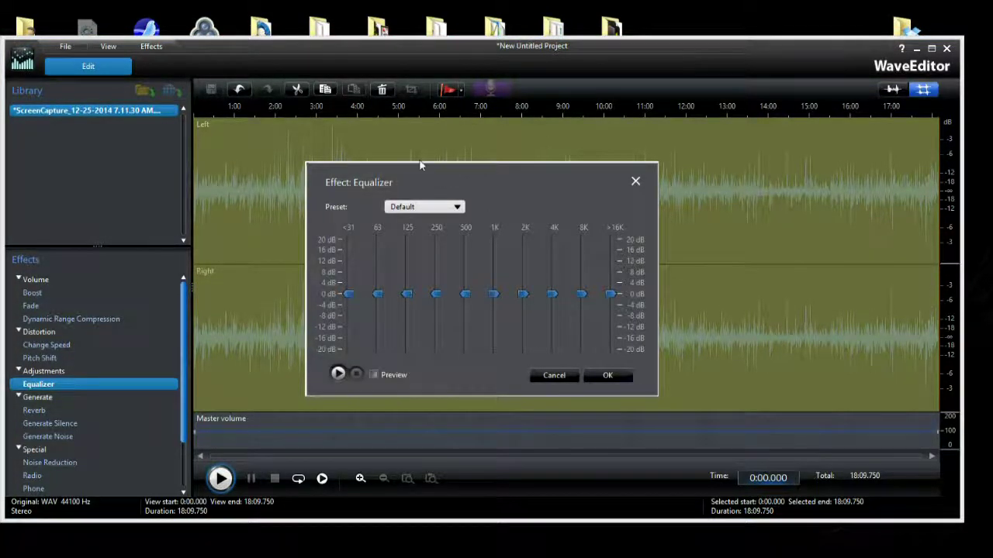
drag(444, 173, 400, 153)
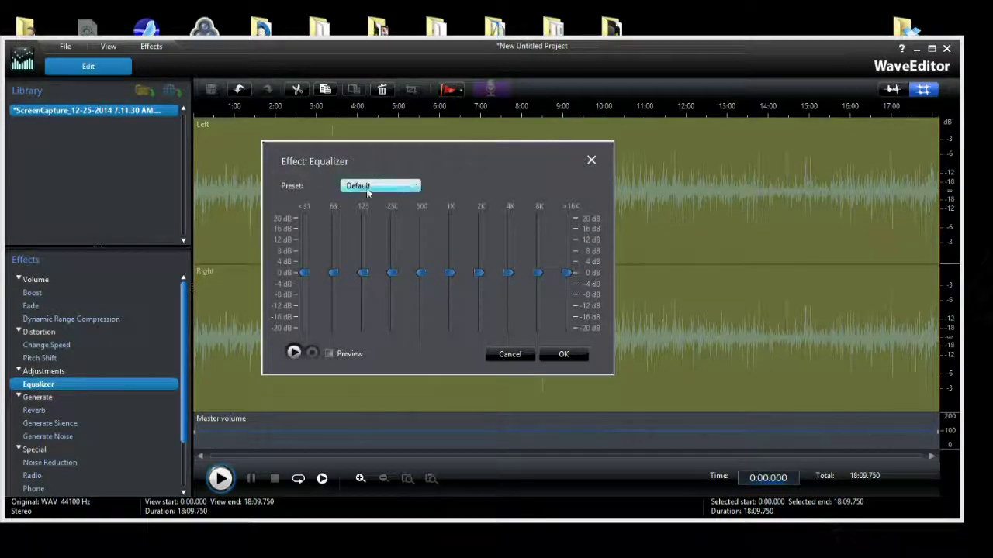
drag(304, 273, 304, 304)
drag(335, 273, 333, 288)
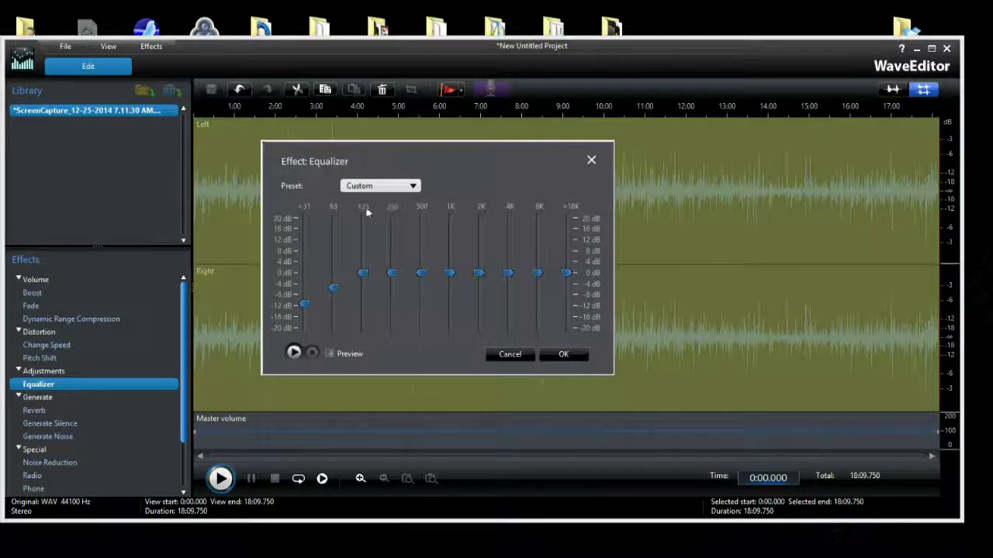
drag(365, 272, 368, 333)
drag(479, 273, 538, 263)
drag(450, 272, 448, 257)
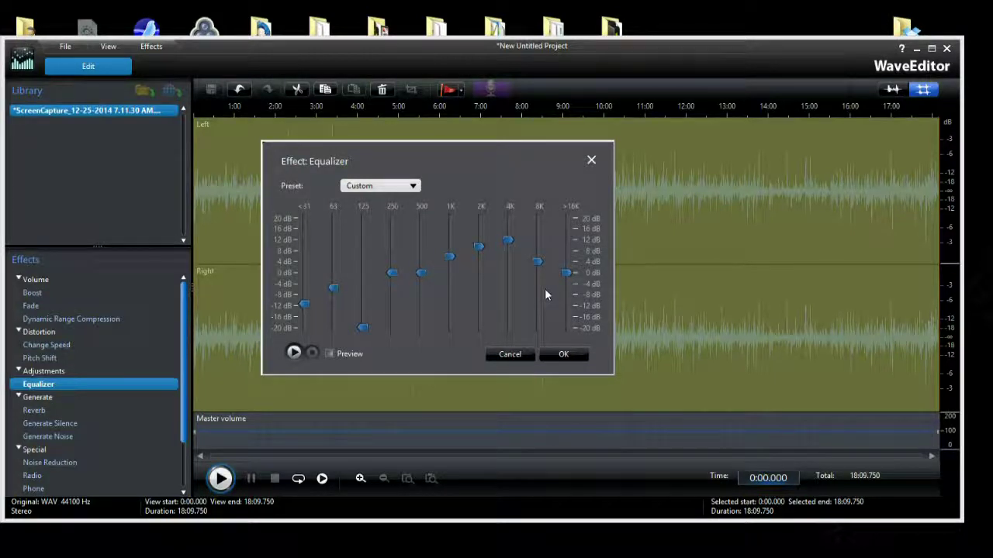
click(295, 353)
click(311, 355)
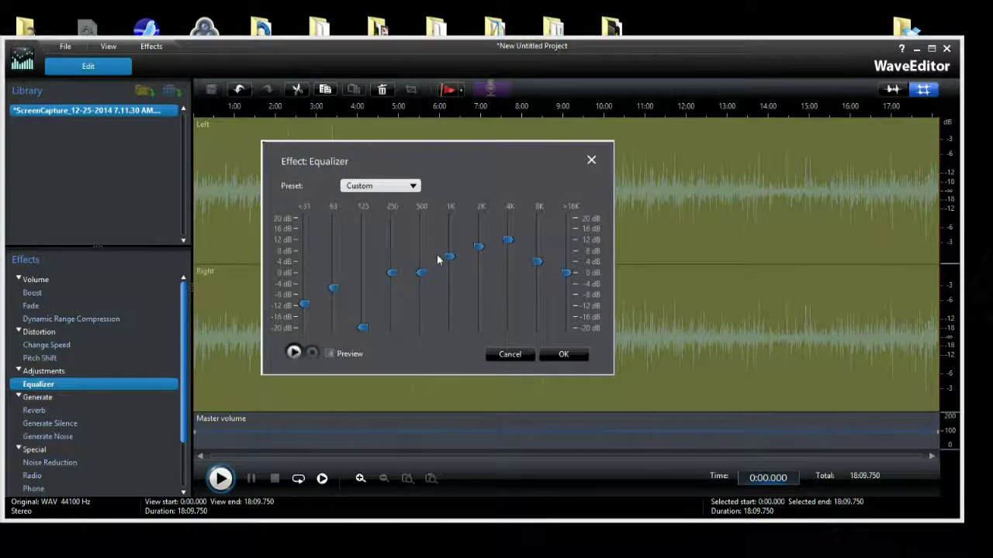
drag(362, 328, 378, 289)
click(511, 353)
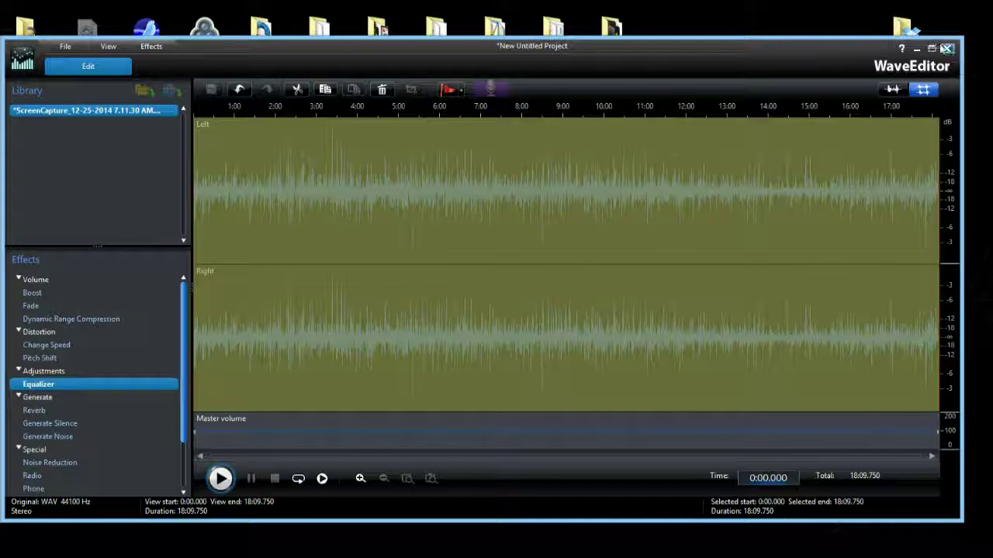
- Close WaveEditor and save the audio changes to return to the project in PowerDirector
click(946, 49)
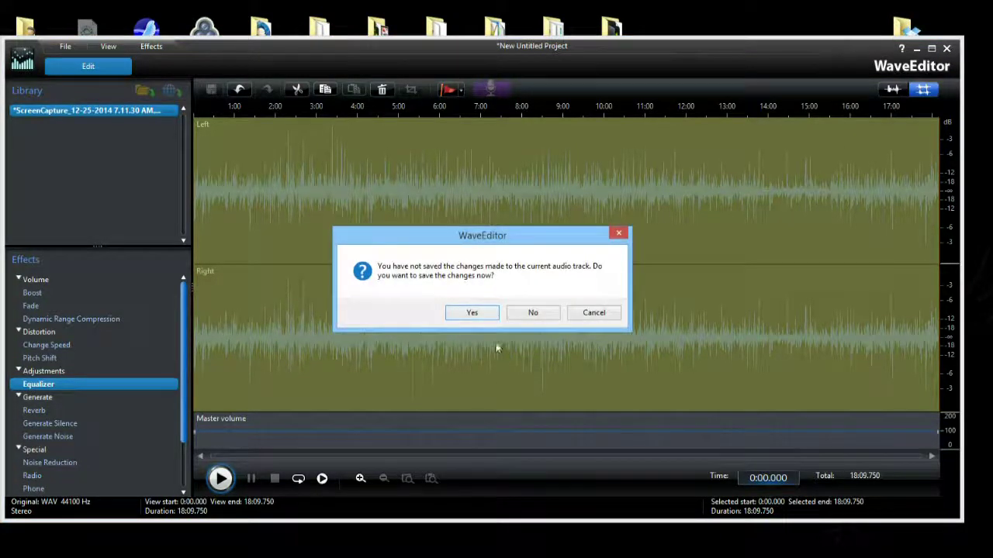
click(473, 313)
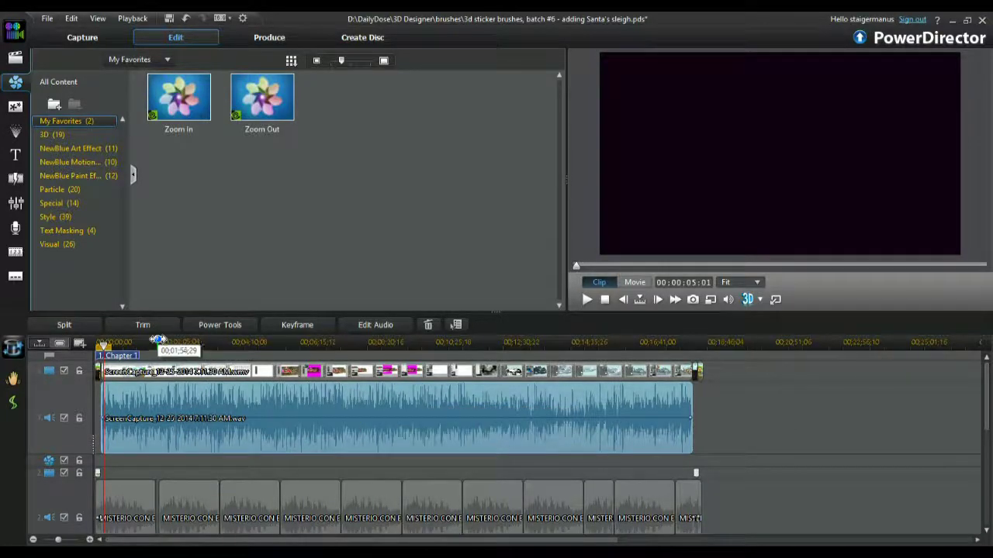
- Play the movie from about 7 seconds to hear the transition from the intro into the screen-capture audio
scroll(461, 457, up, 2)
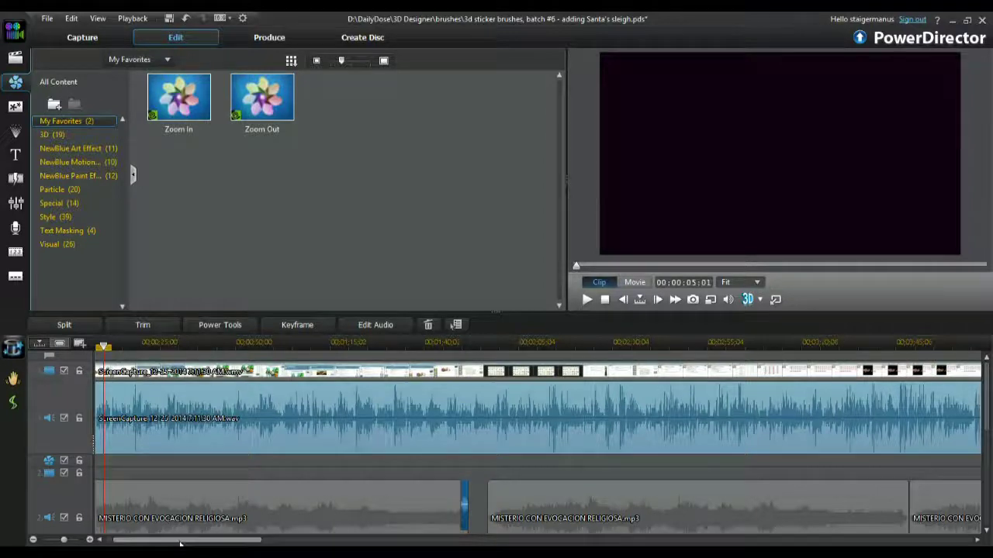
drag(131, 541, 101, 541)
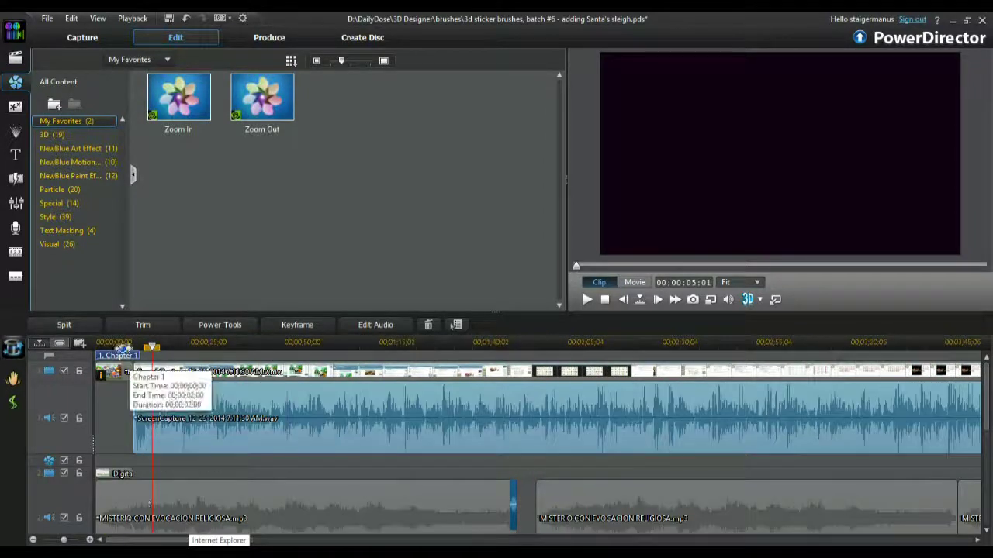
drag(98, 345, 124, 345)
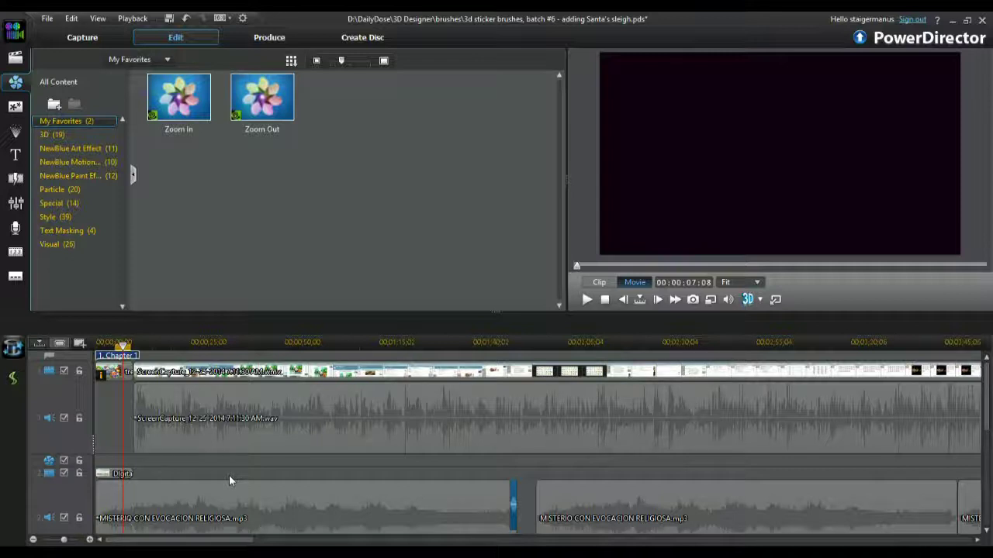
key(space)
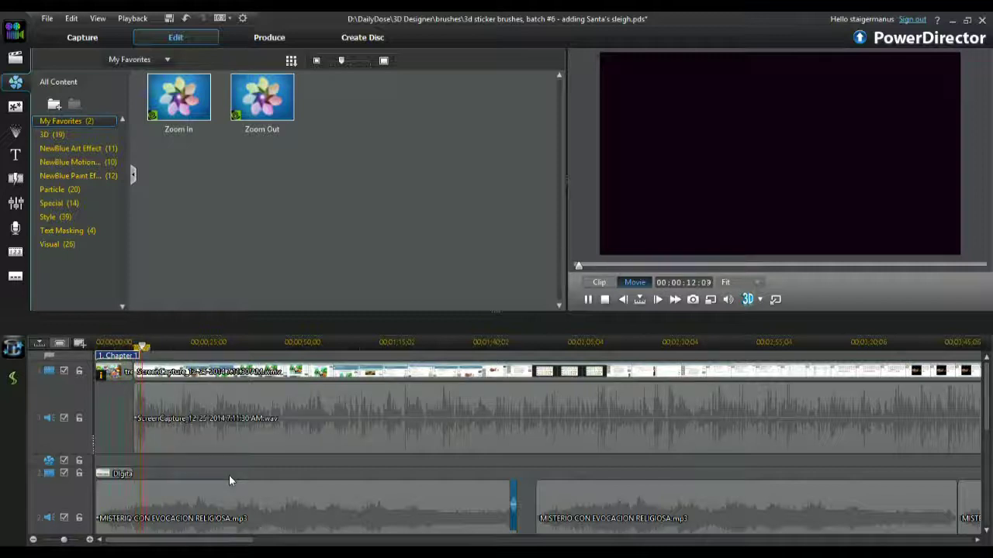
key(space)
- Examine the beginning of the screen-capture audio closely and play the movie from about 11 seconds
drag(143, 347, 361, 347)
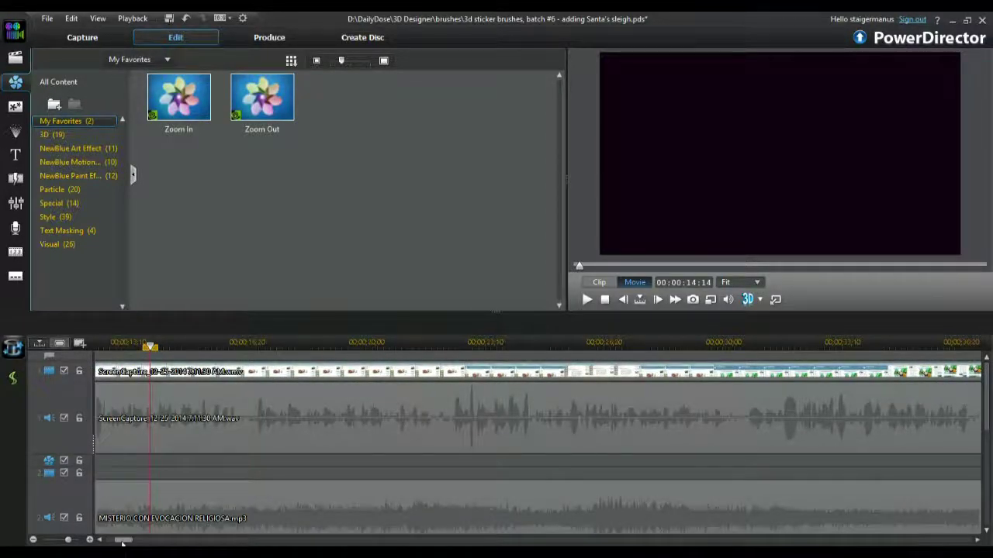
drag(121, 541, 103, 543)
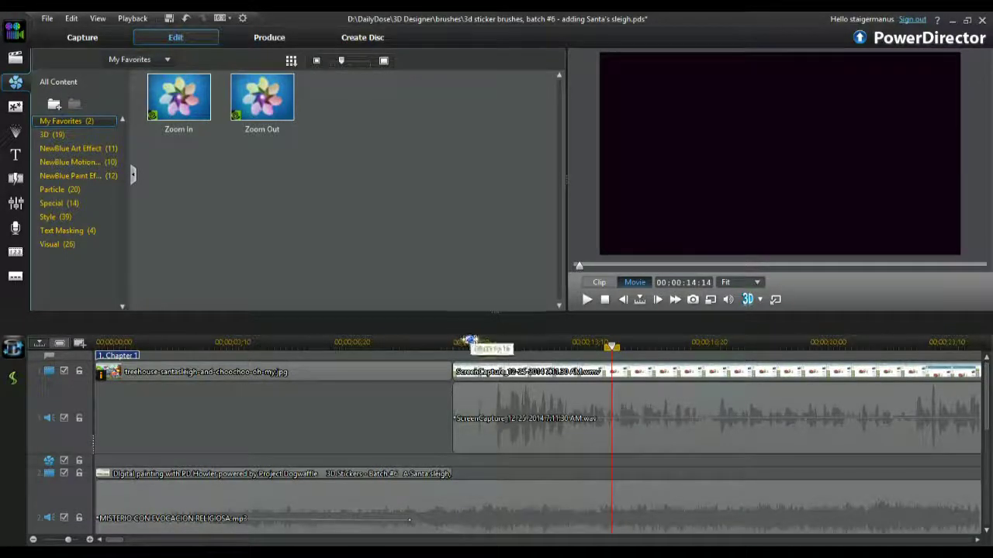
drag(471, 341, 587, 341)
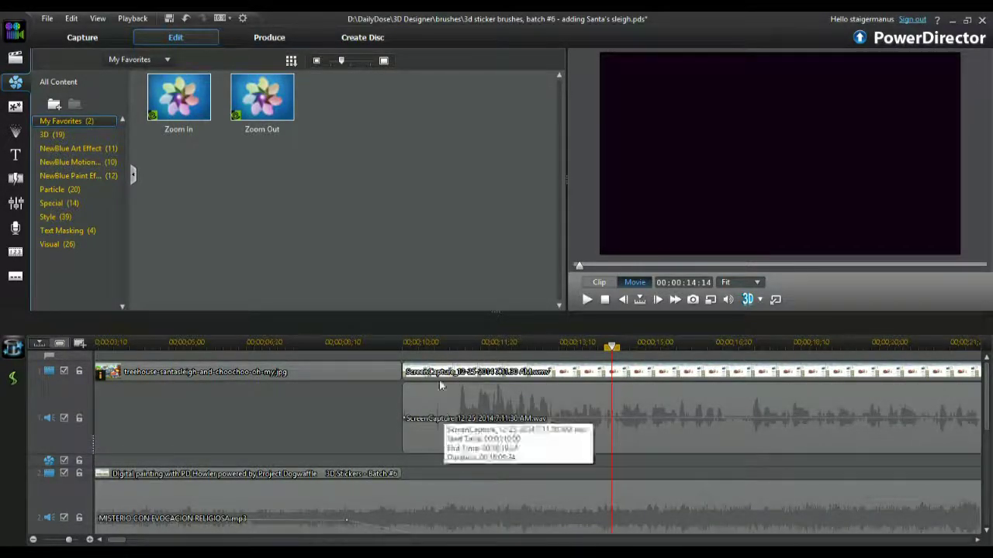
scroll(621, 345, up, 1)
scroll(618, 344, up, 1)
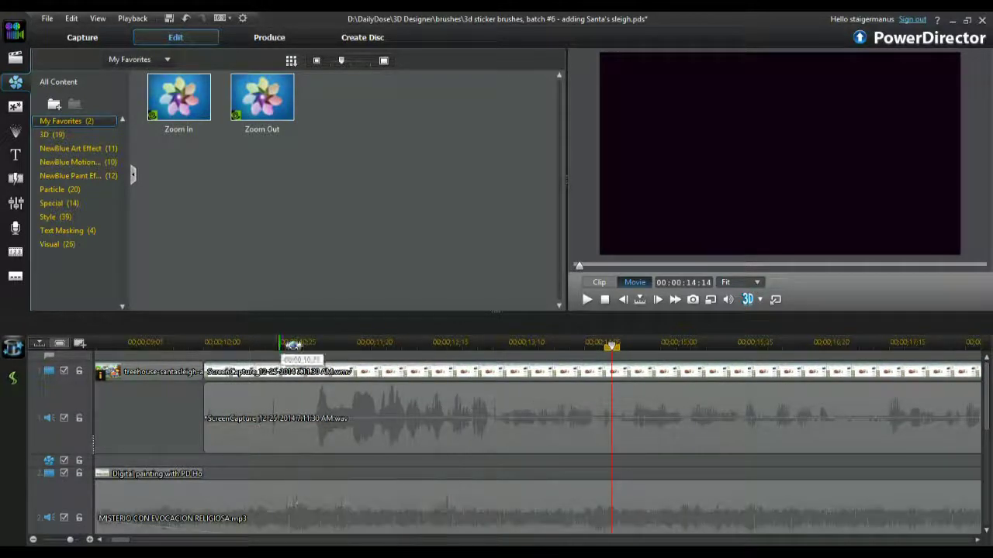
click(312, 346)
key(space)
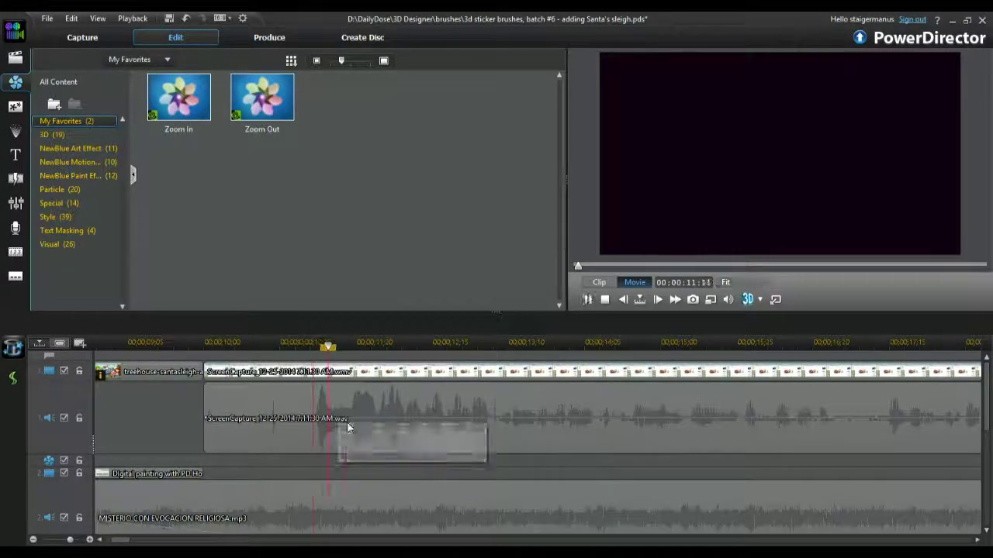
- Select the screen-capture audio clip and play its opening second to check for noise before the speech starts
click(268, 403)
drag(297, 343, 311, 344)
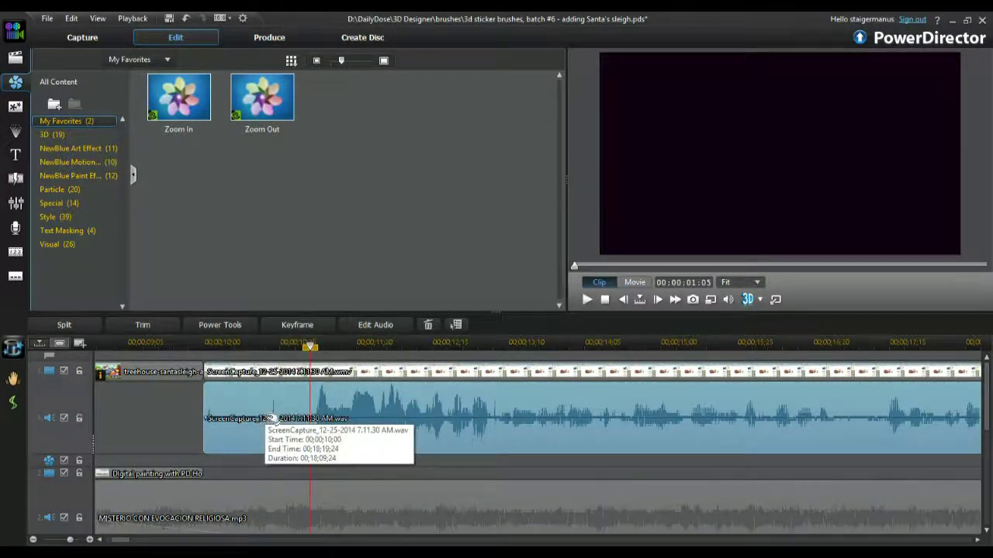
click(268, 344)
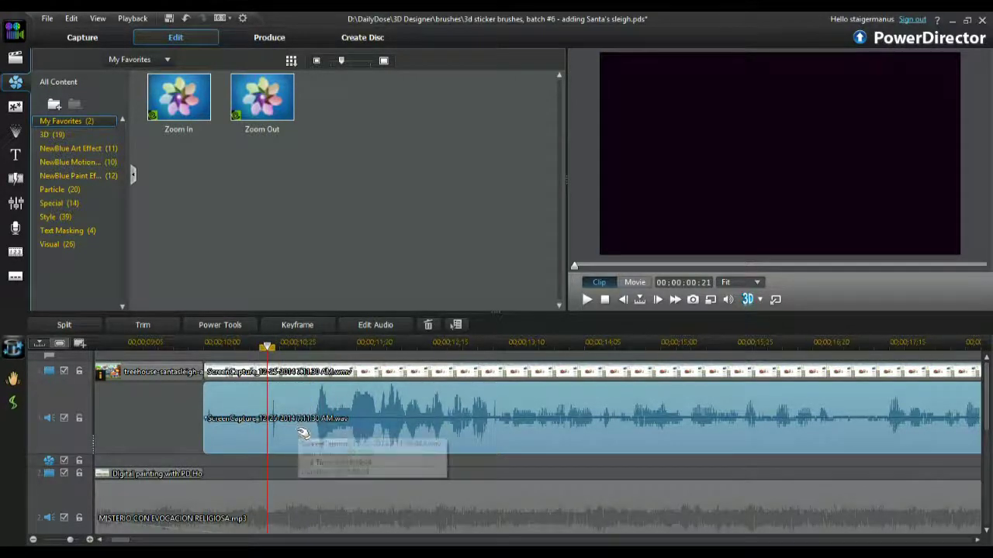
key(space)
key(space)
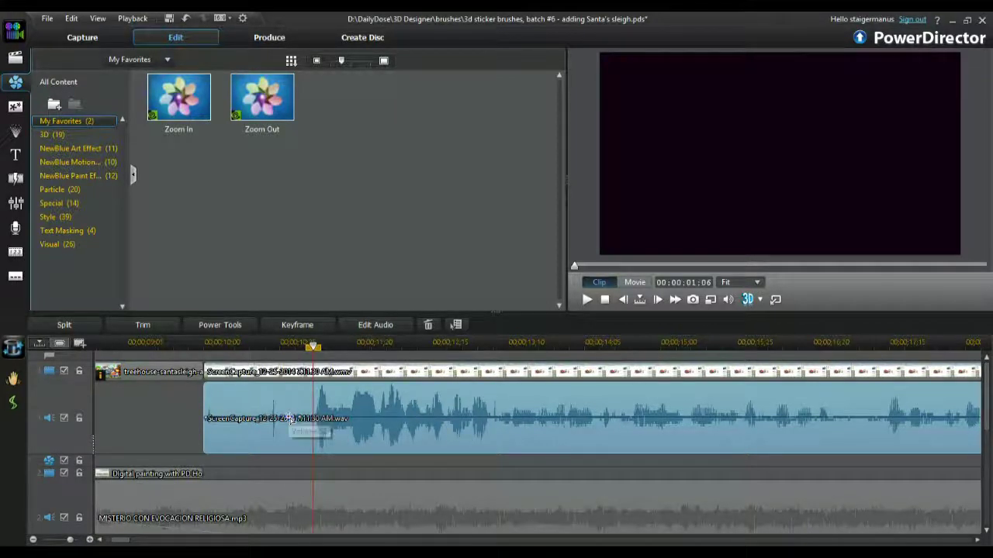
- Mute the opening second of the screen-capture audio by lowering its volume line to 0 with volume keyframes
drag(290, 419, 293, 472)
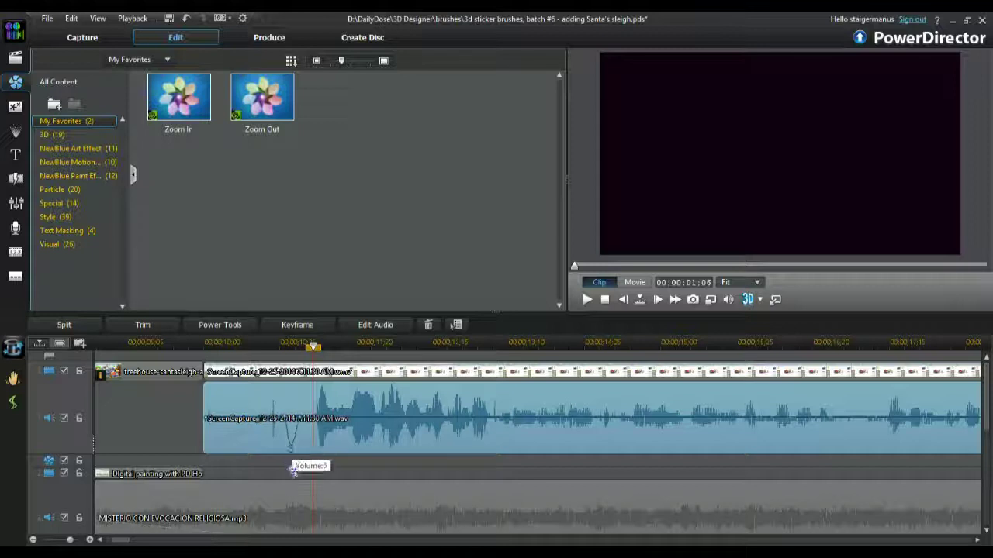
drag(281, 419, 250, 462)
drag(205, 419, 203, 458)
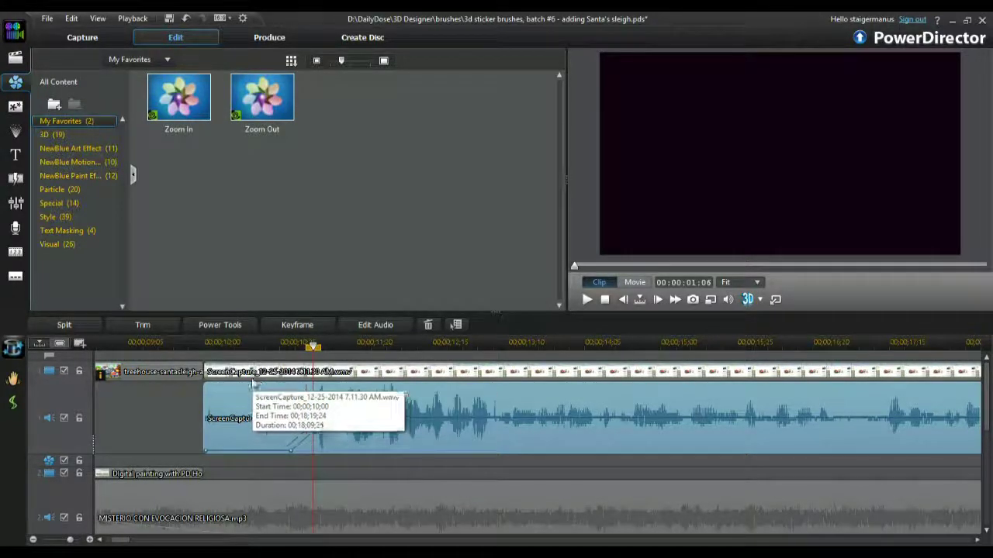
- Play the movie from just before the screen-capture clip to check the muted opening
click(190, 342)
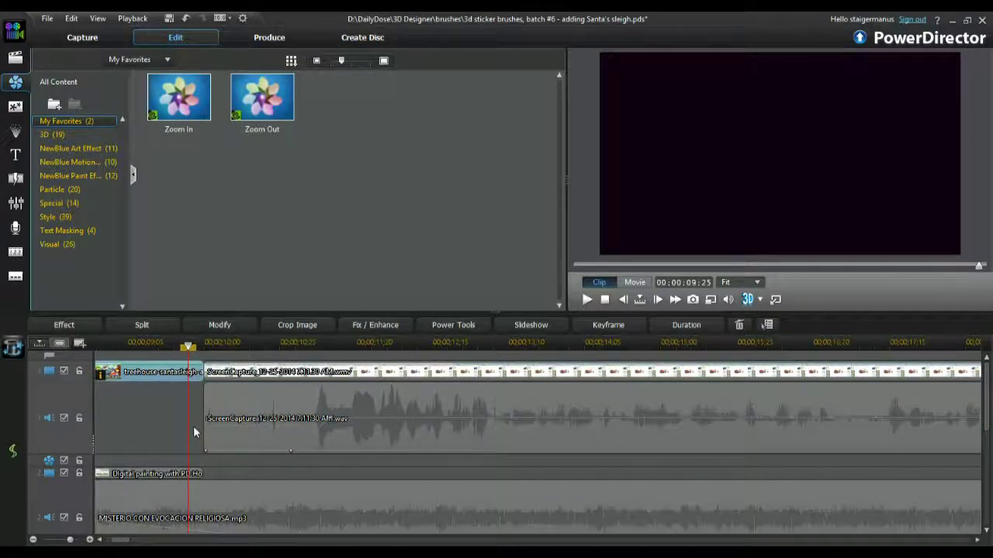
click(195, 439)
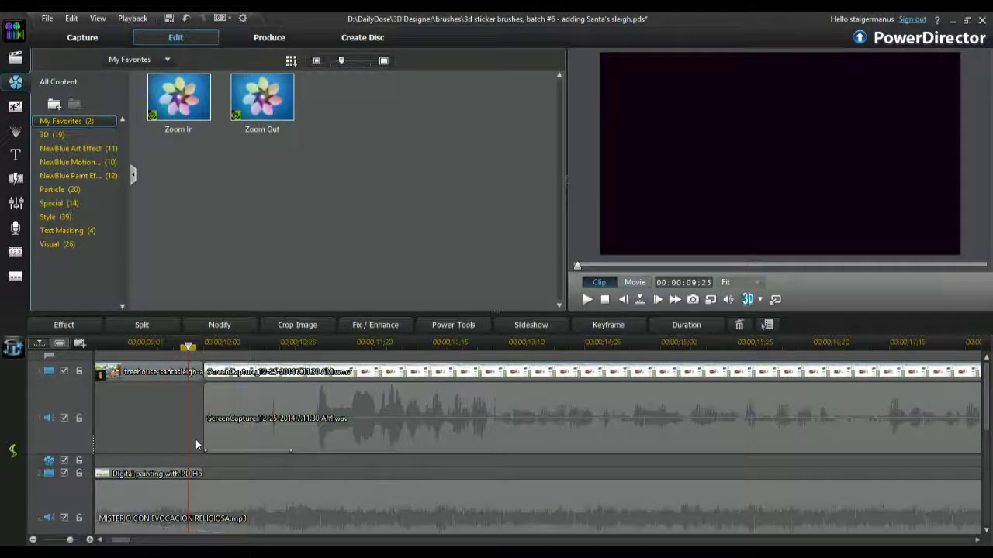
key(space)
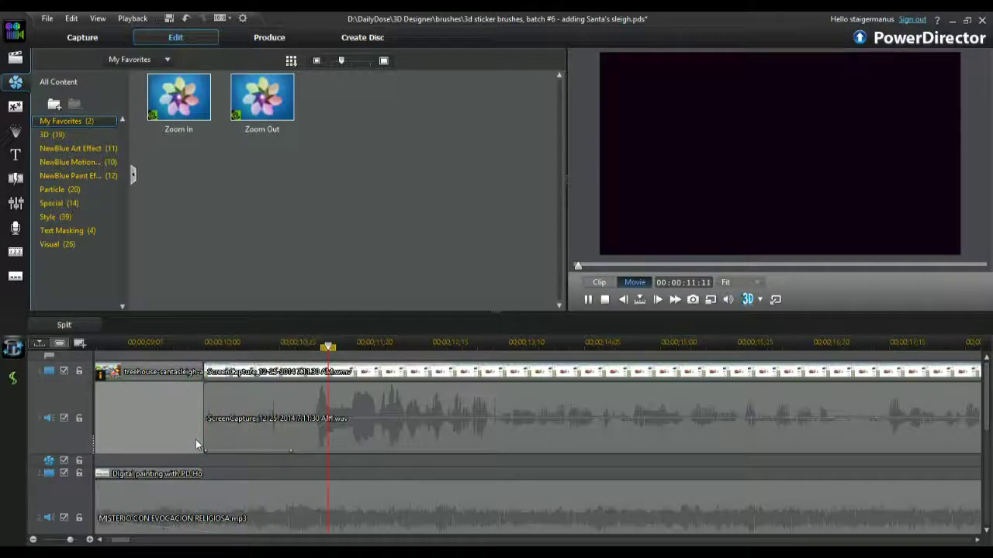
key(space)
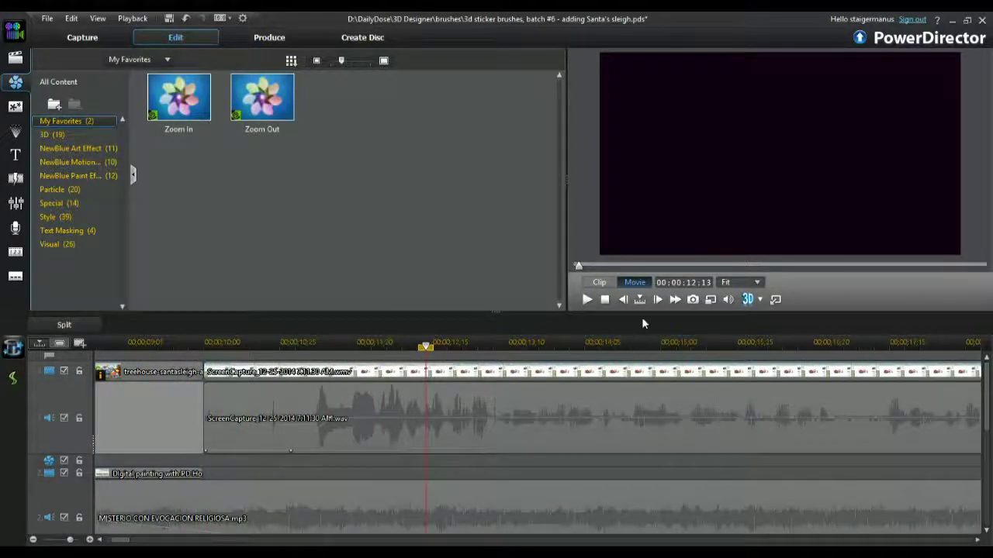
scroll(635, 342, down, 5)
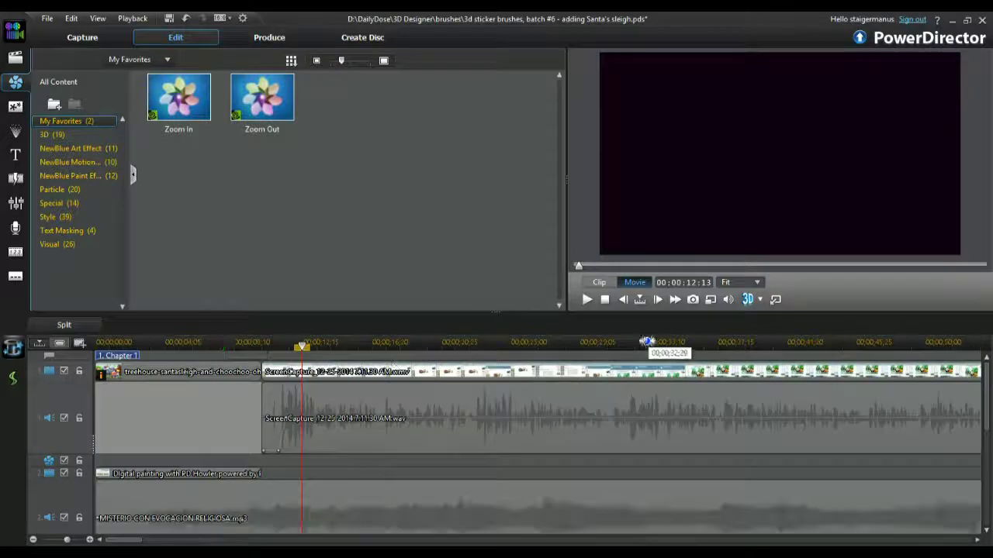
- Locate the end of the screen-capture audio and play the movie from about 18:09 past the clip's end
scroll(605, 347, down, 5)
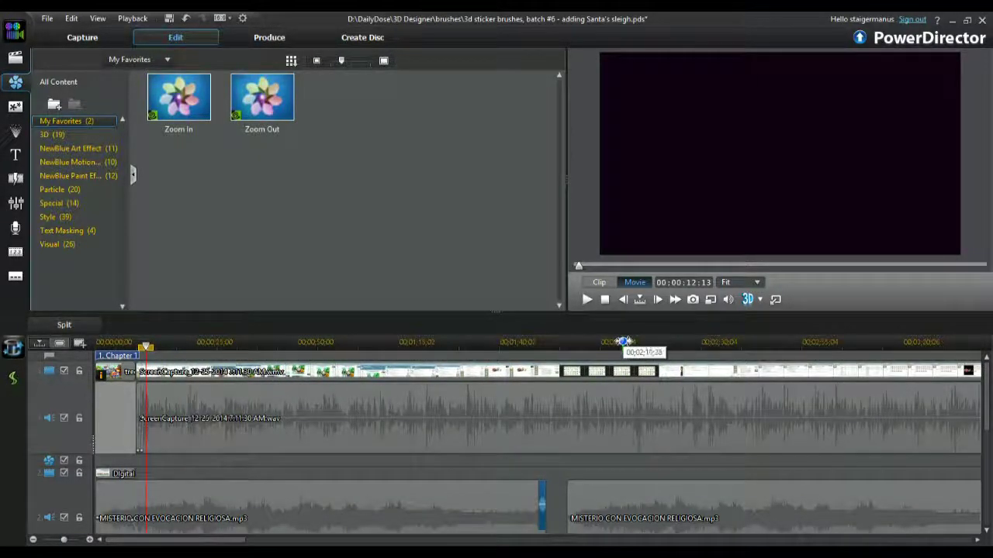
scroll(623, 342, down, 8)
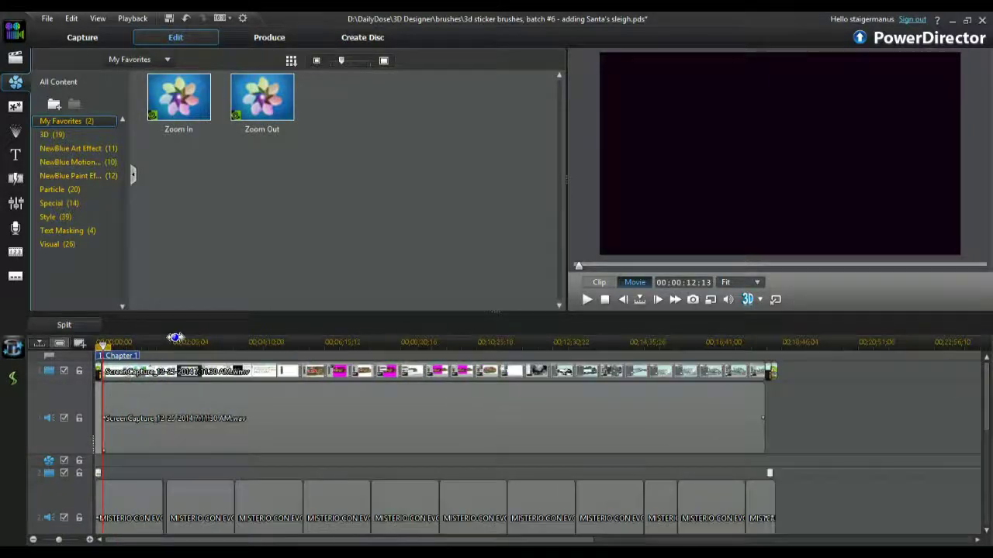
click(754, 343)
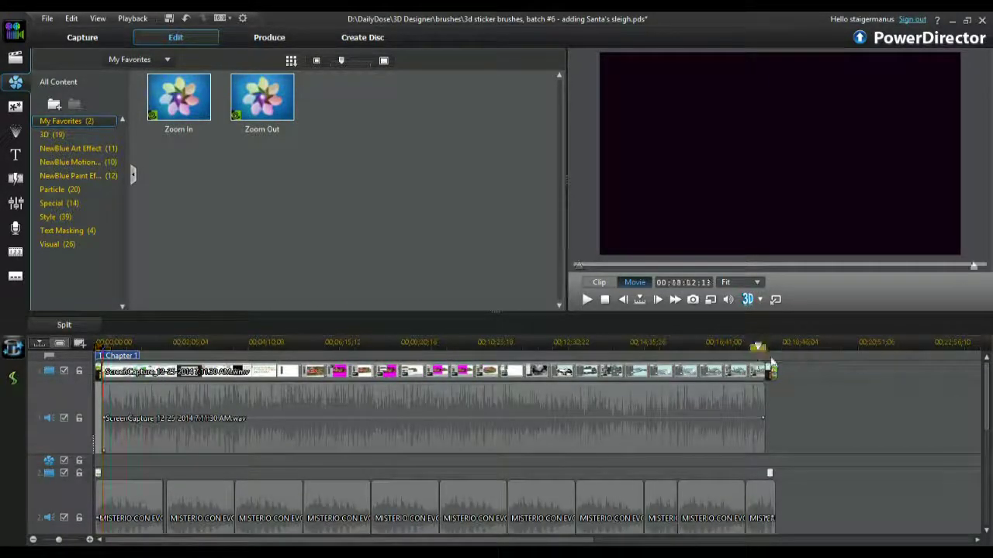
scroll(634, 342, up, 3)
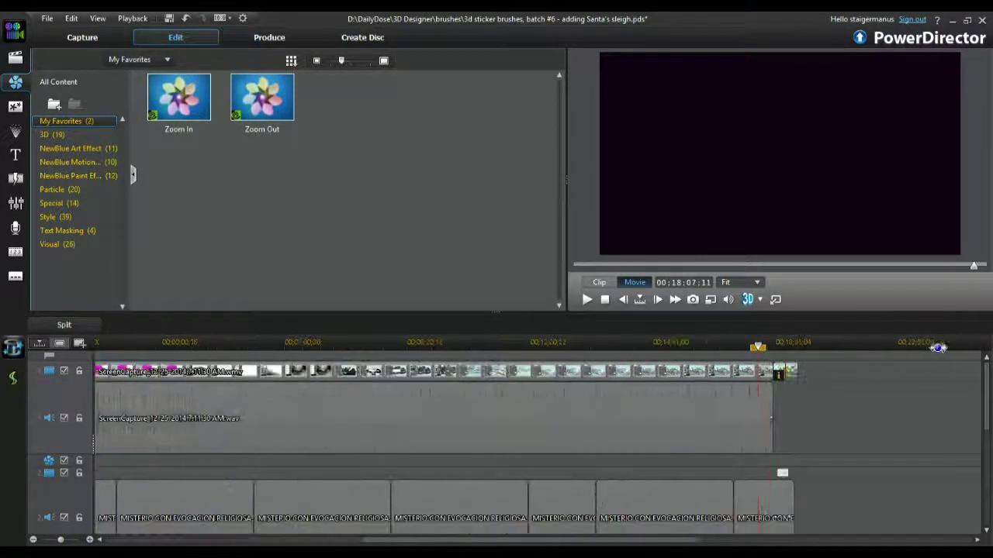
scroll(589, 343, up, 3)
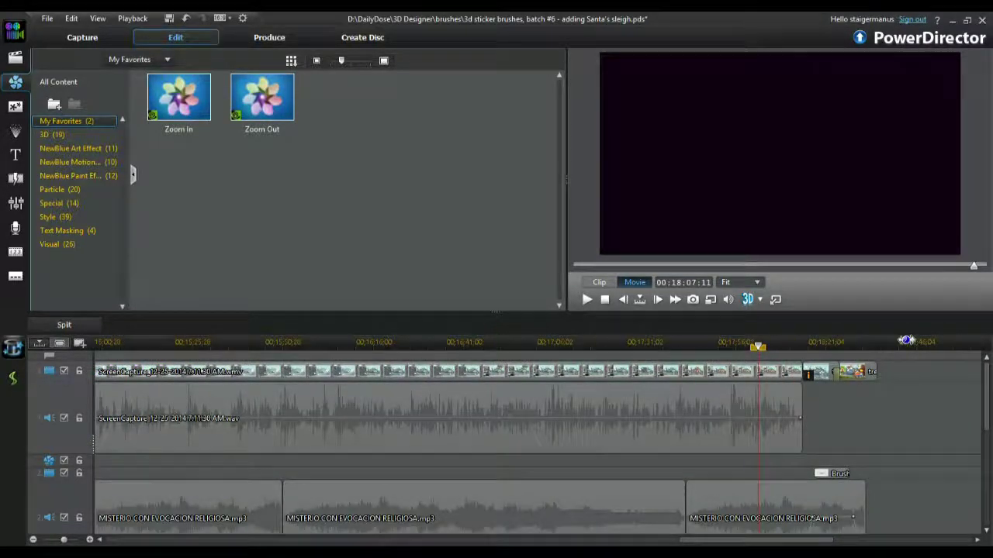
scroll(872, 342, up, 2)
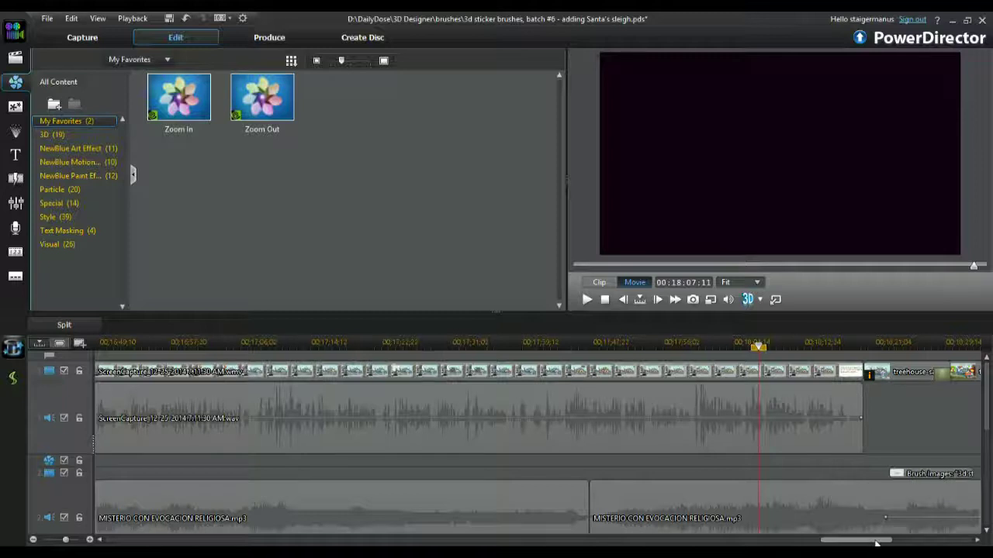
scroll(836, 503, down, 5)
click(242, 342)
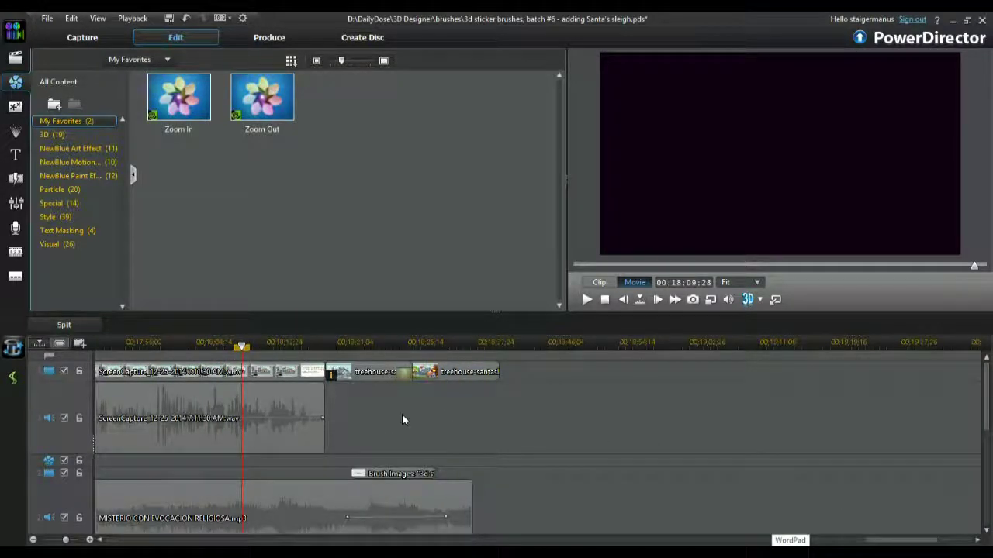
key(space)
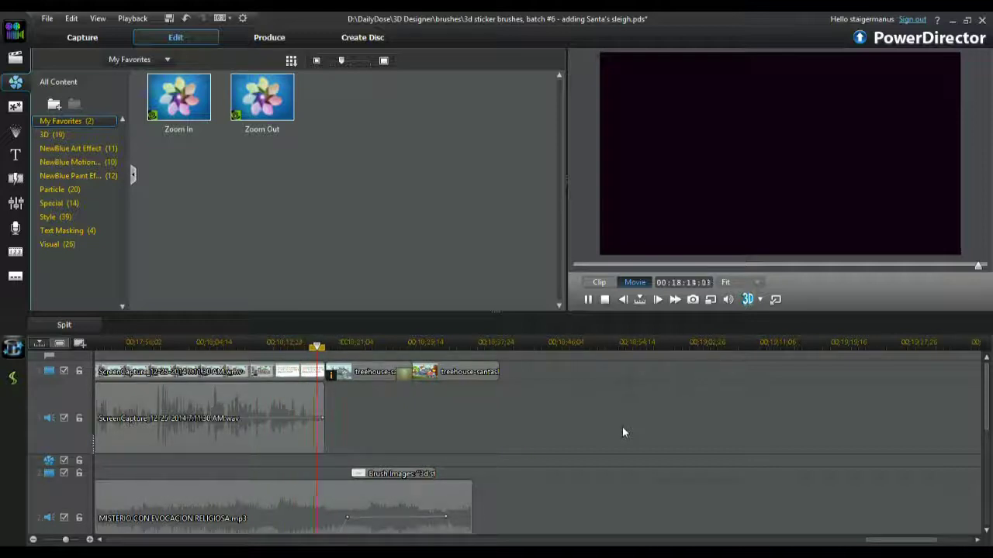
key(space)
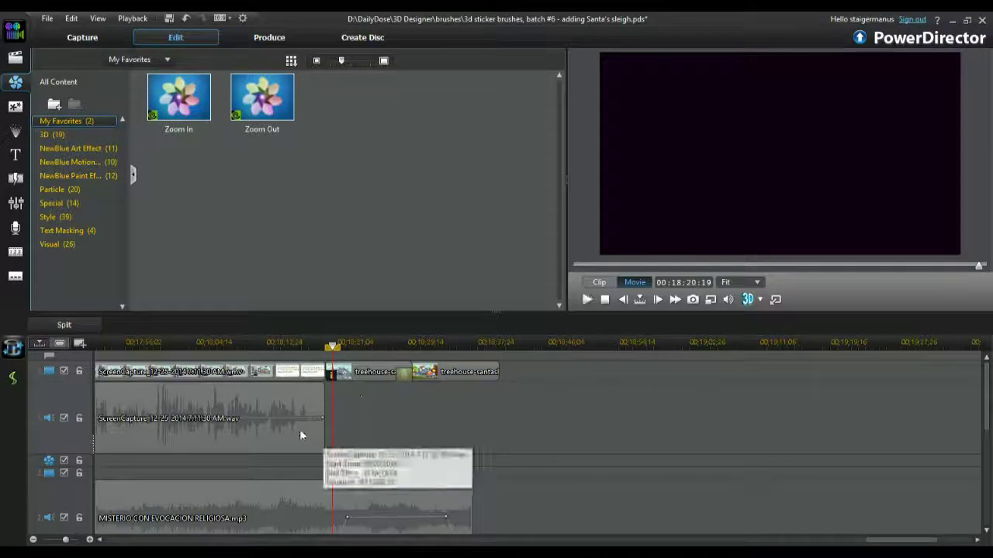
- Replay the final seconds of the screen-capture audio from about 18:15 to find where the speech stops
click(285, 342)
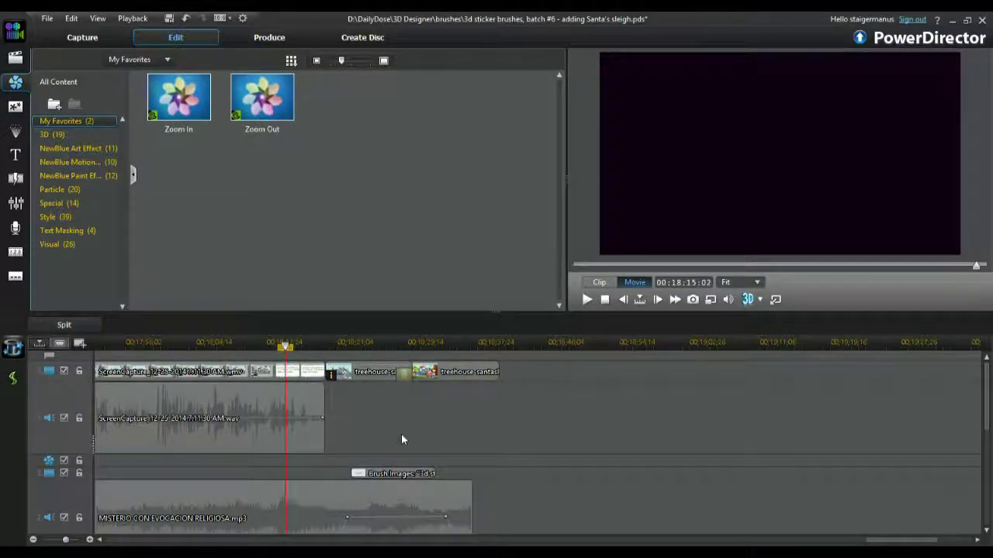
key(space)
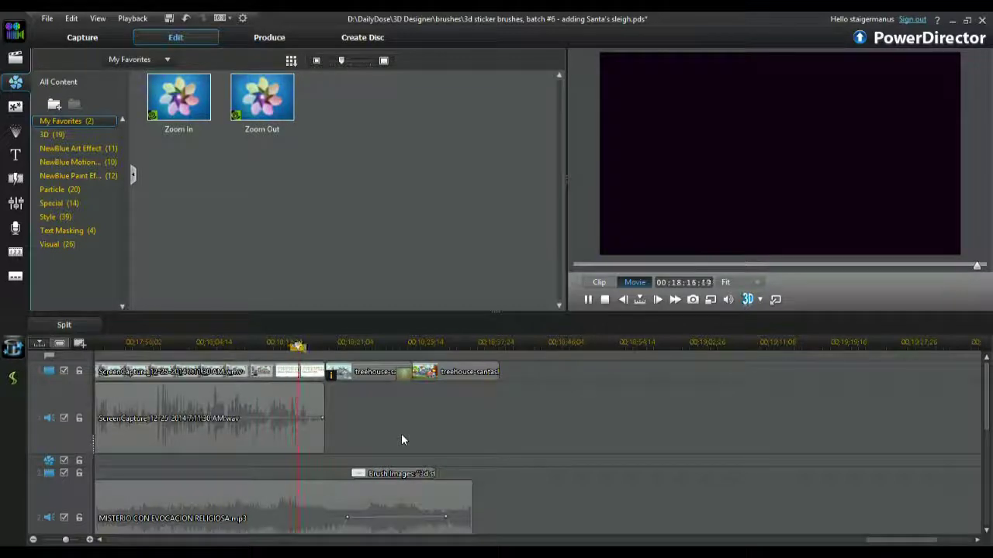
key(space)
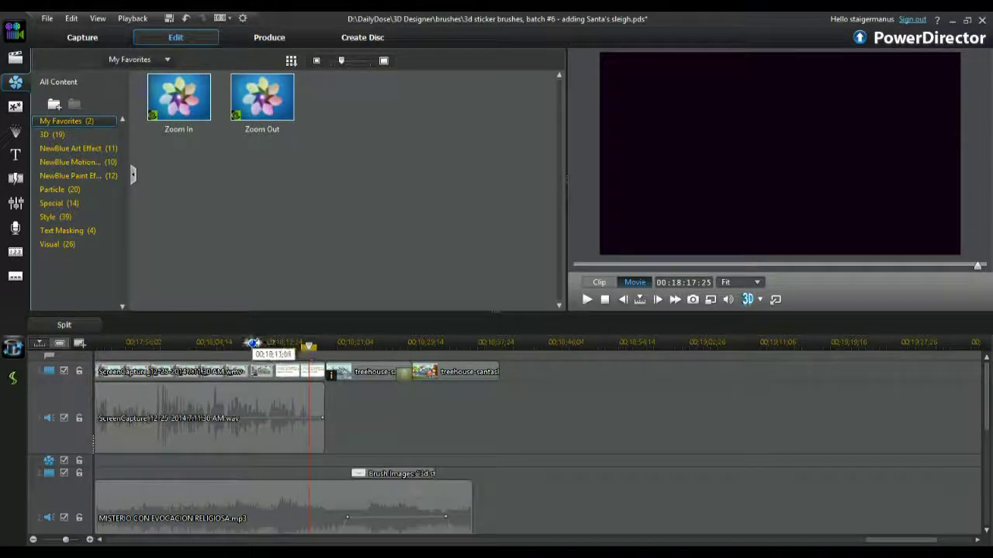
- Fade the tail of the screen-capture audio to 0 with volume keyframes after the last speech, and trim the clip's end to just after the fade
scroll(254, 342, up, 3)
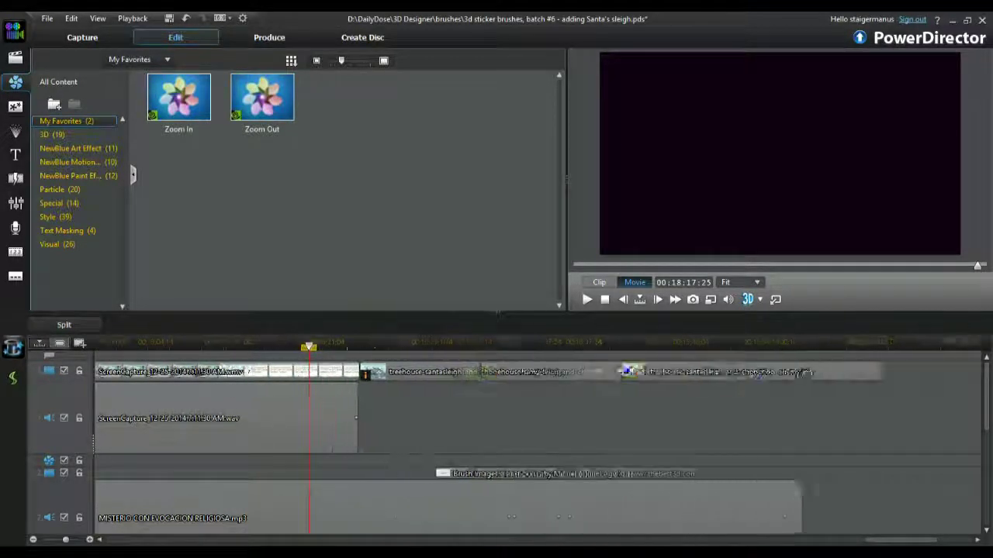
click(315, 418)
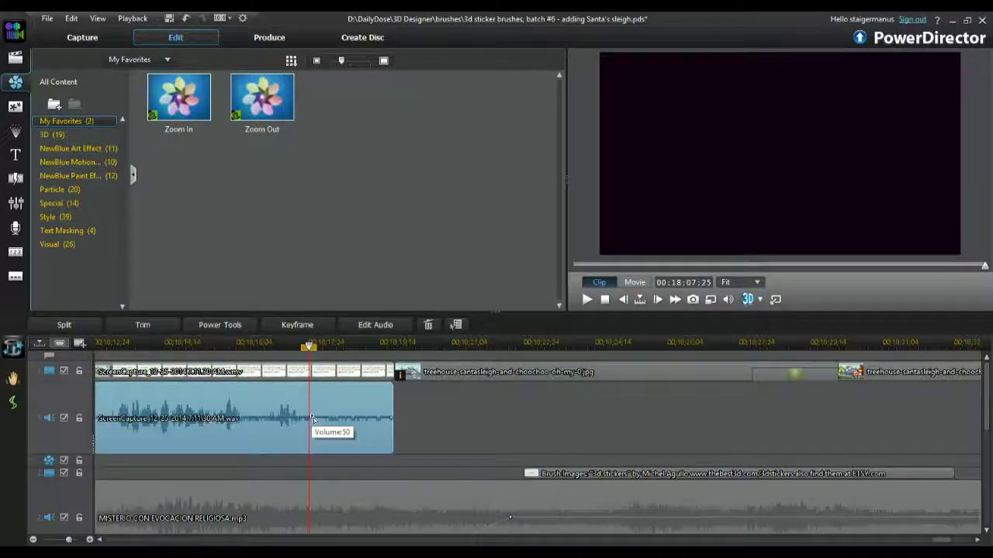
drag(313, 420, 314, 448)
drag(391, 419, 392, 448)
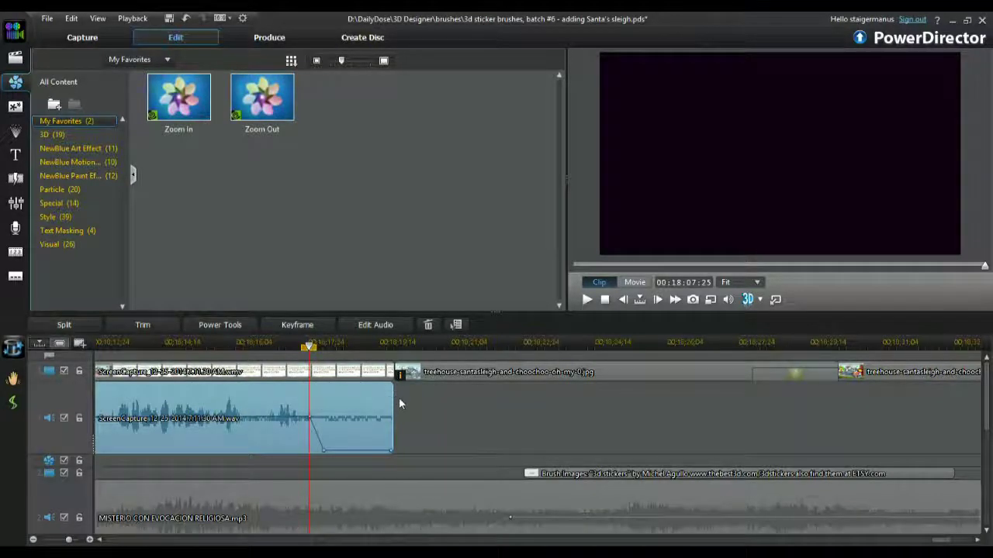
drag(394, 399, 330, 405)
click(374, 413)
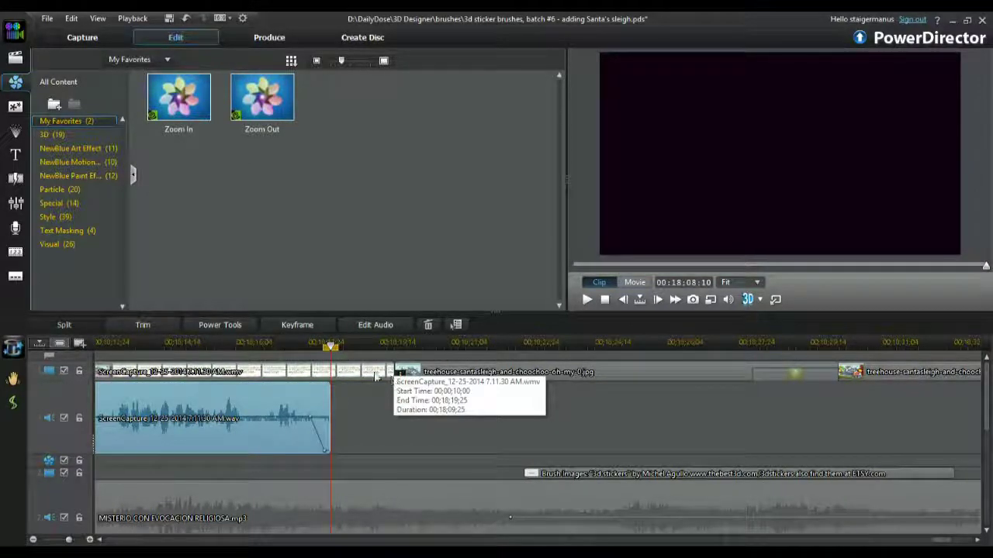
- Enlarge the timeline area to show the full music track beneath the end of the screen-capture audio
click(380, 372)
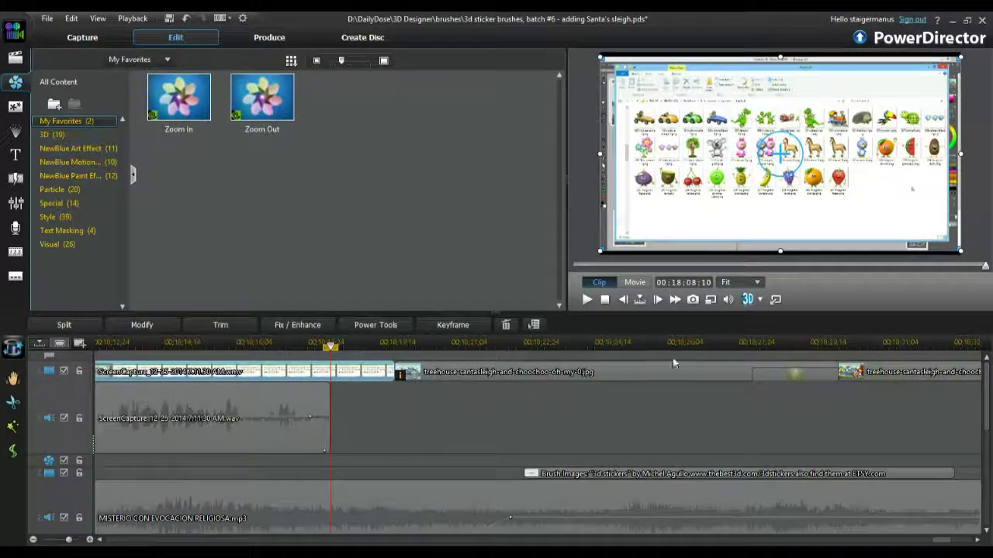
drag(698, 342, 258, 342)
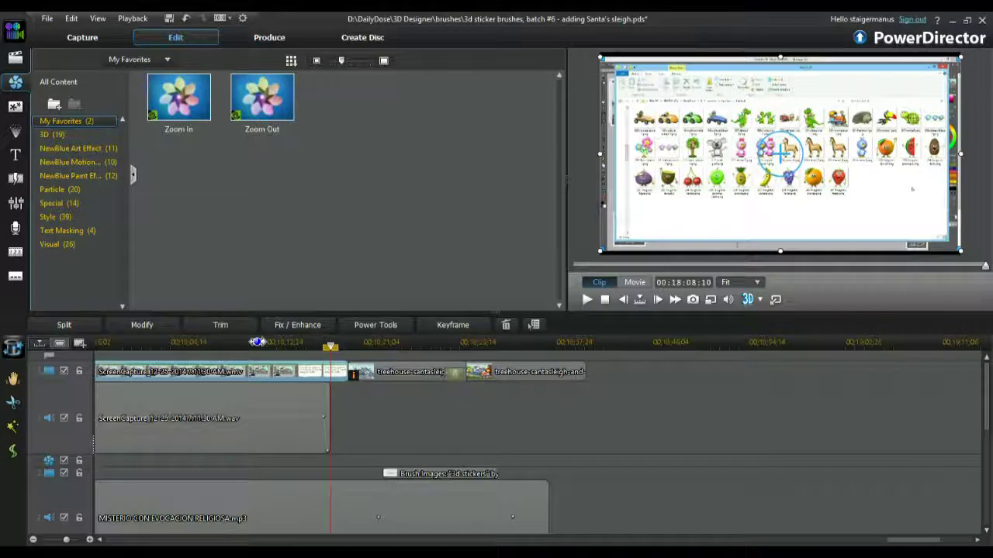
drag(262, 342, 342, 342)
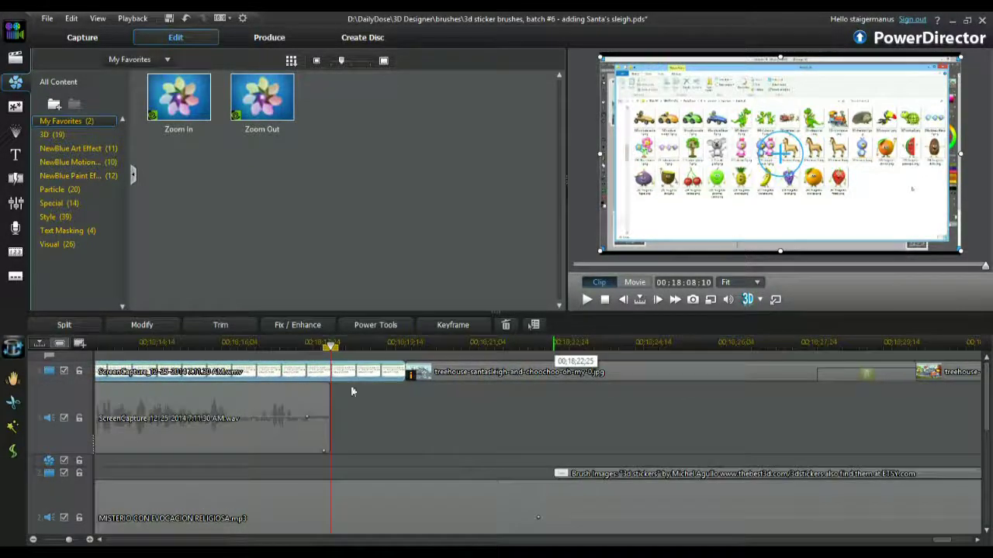
drag(306, 312, 313, 225)
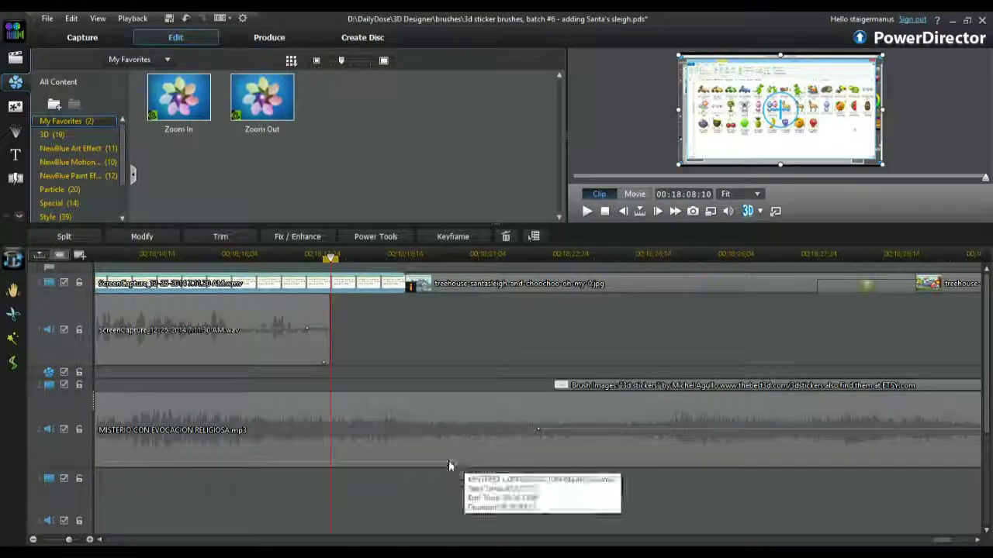
- Move the closing music's fade-in earlier with volume keyframes, rising from about 18:17 to full level at about 18:18
click(322, 467)
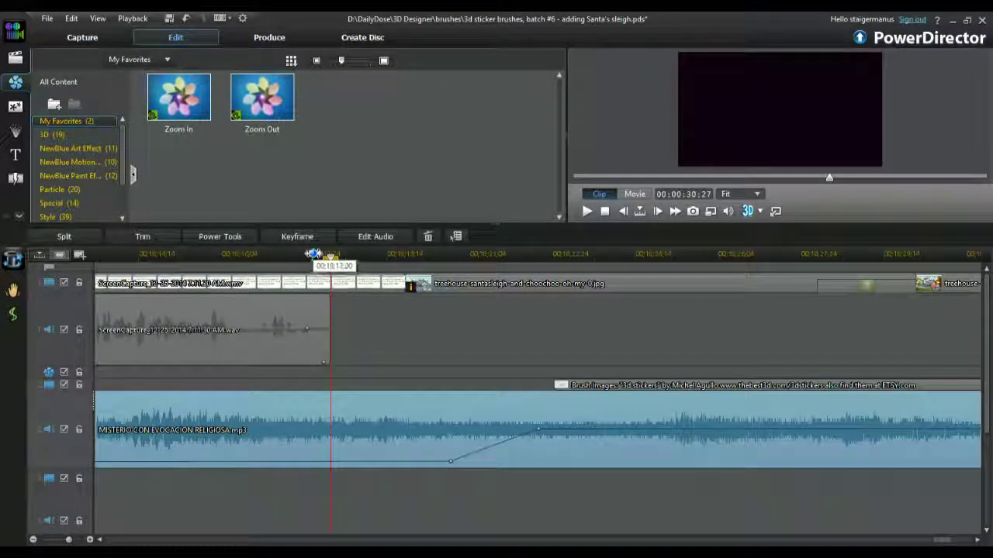
click(318, 256)
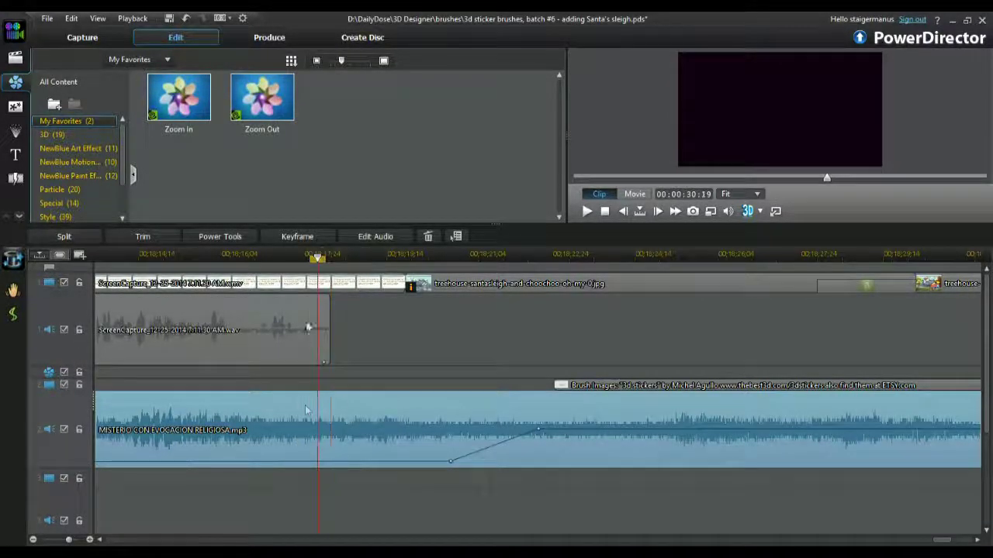
click(318, 464)
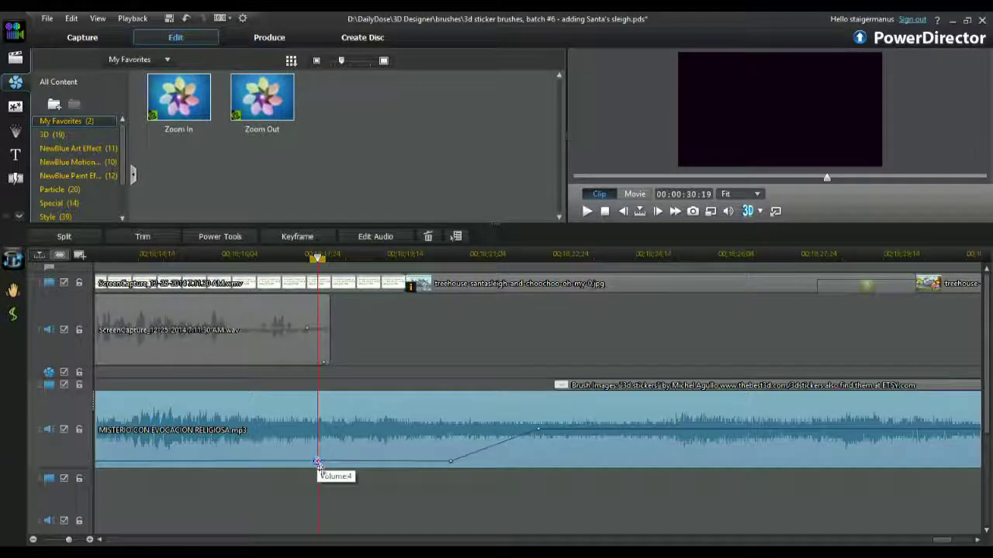
drag(452, 464, 326, 464)
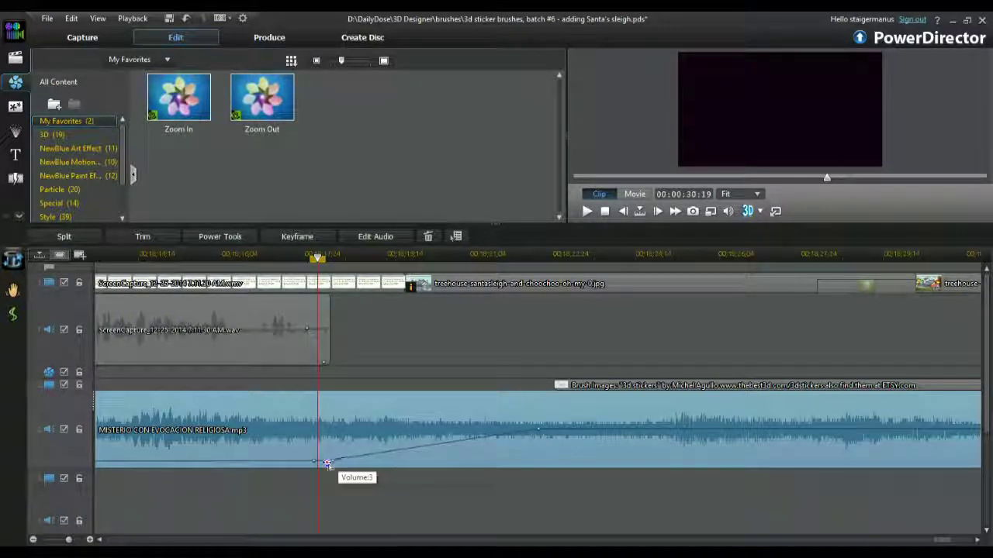
click(279, 464)
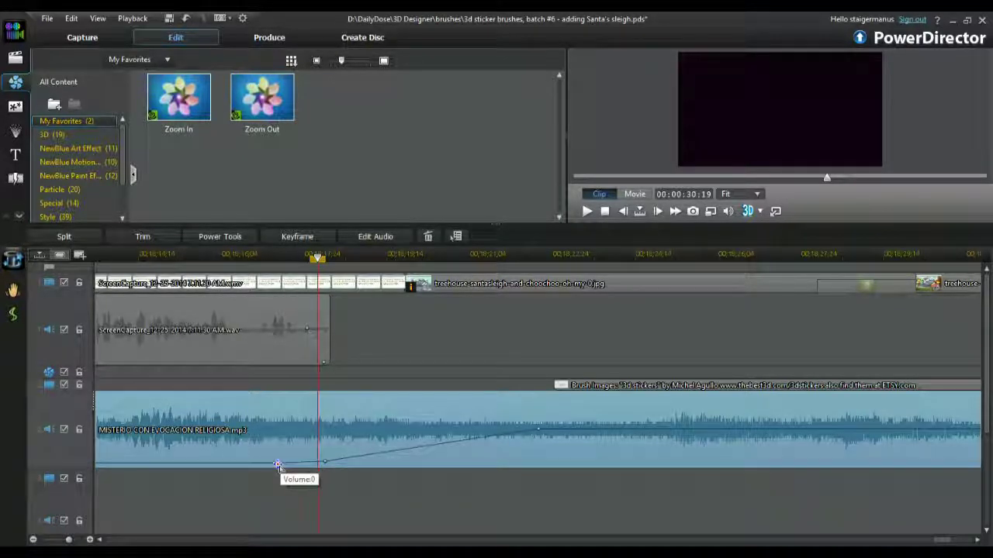
drag(325, 463, 306, 463)
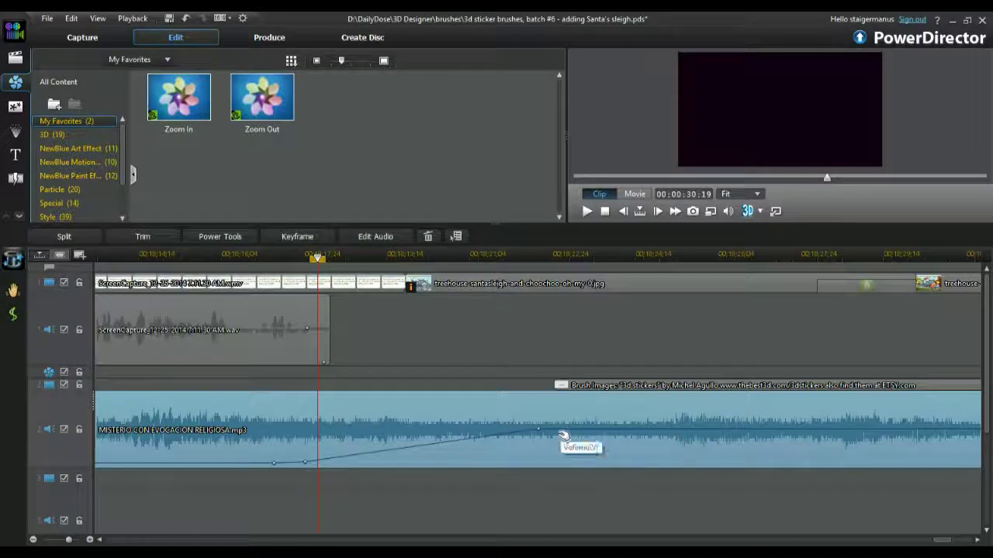
drag(448, 440, 347, 432)
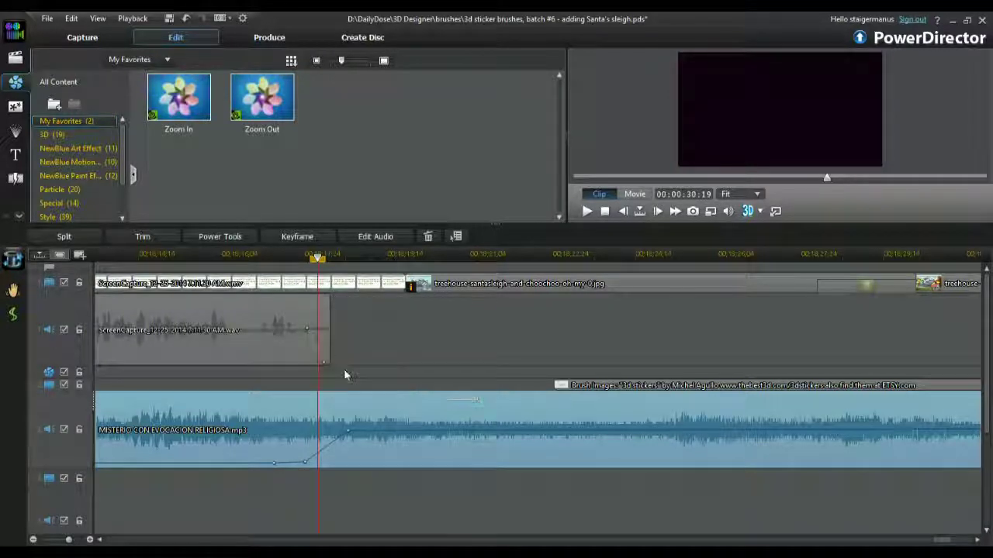
- Play the music clip from just before the new fade-in, and again from about 18:15, to check the music's rise
click(273, 255)
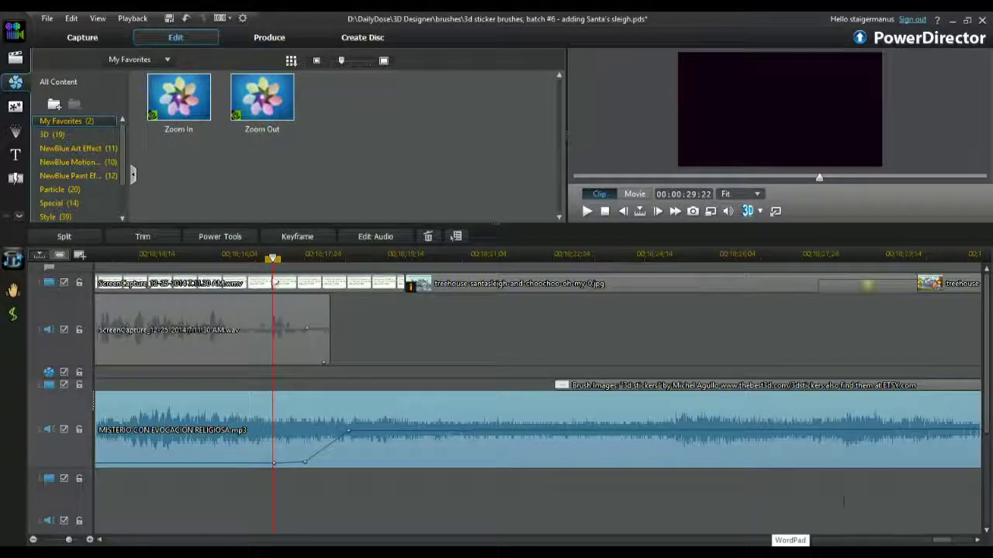
key(space)
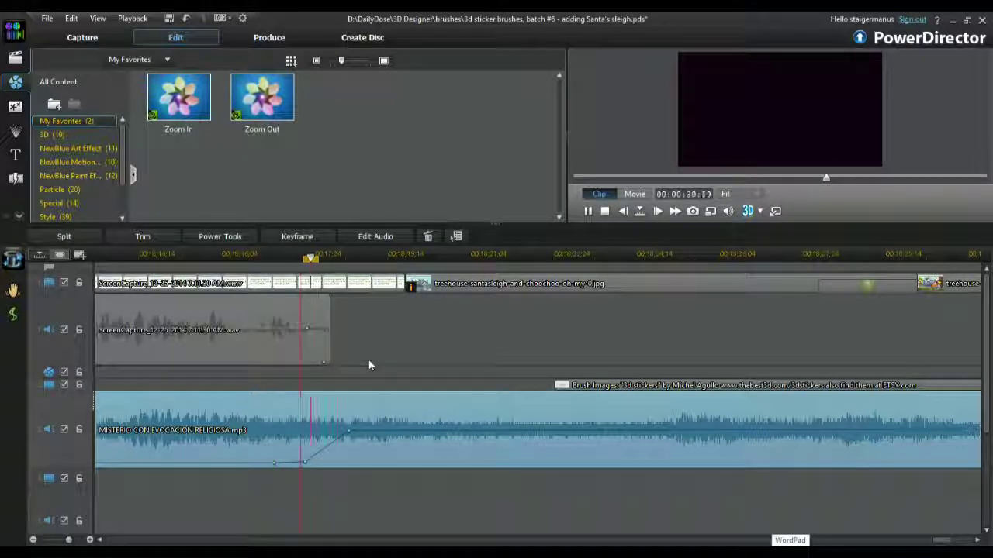
click(205, 257)
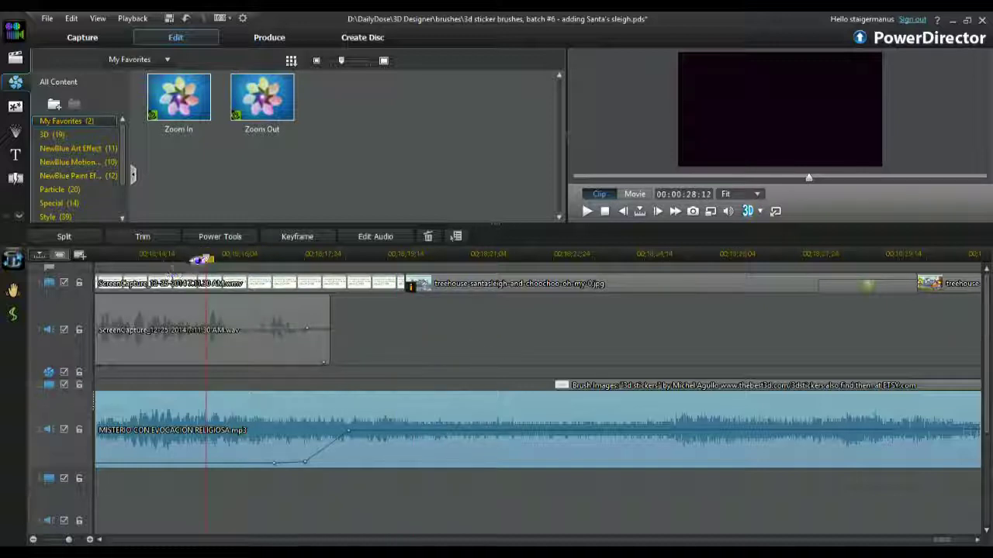
key(space)
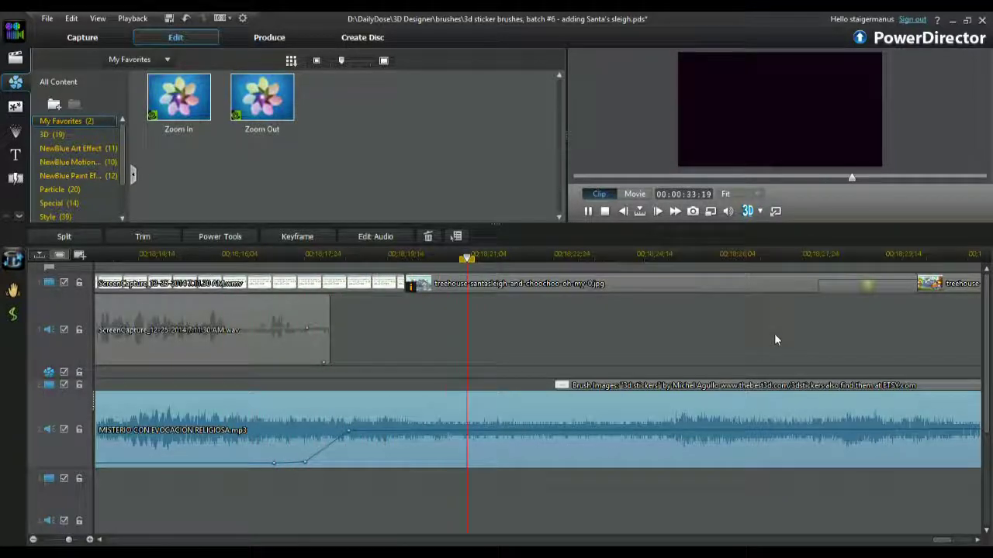
key(space)
scroll(636, 258, down, 2)
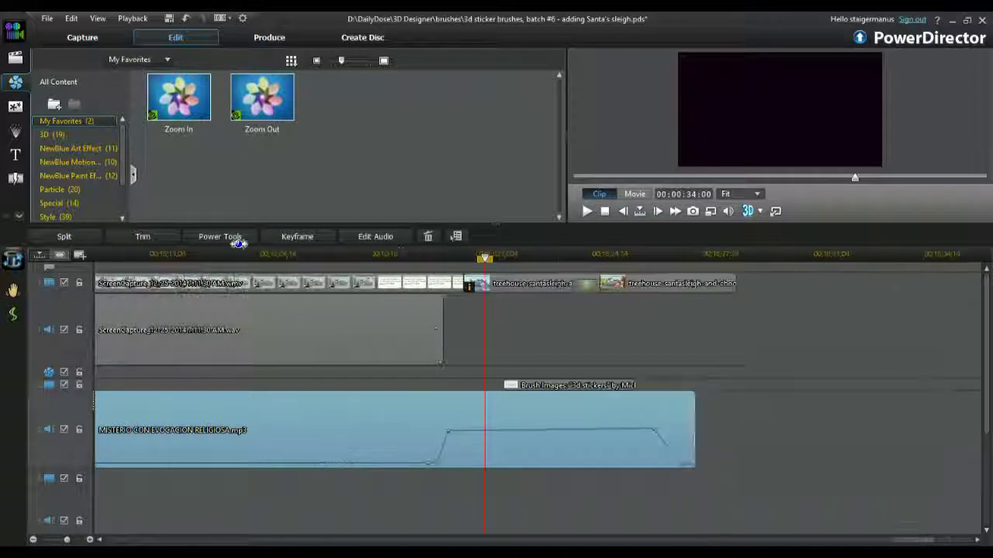